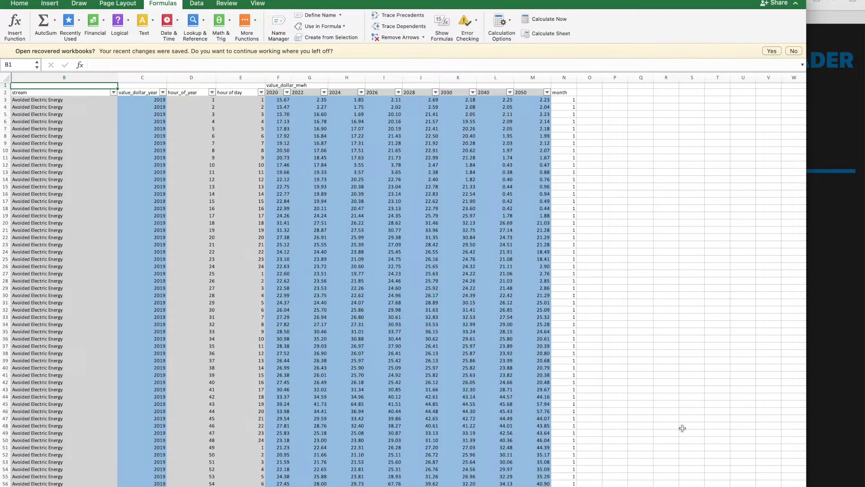
# Review the filter choices of the stream column and the year headers from 2020 to 2050.
pyautogui.click(113, 93)
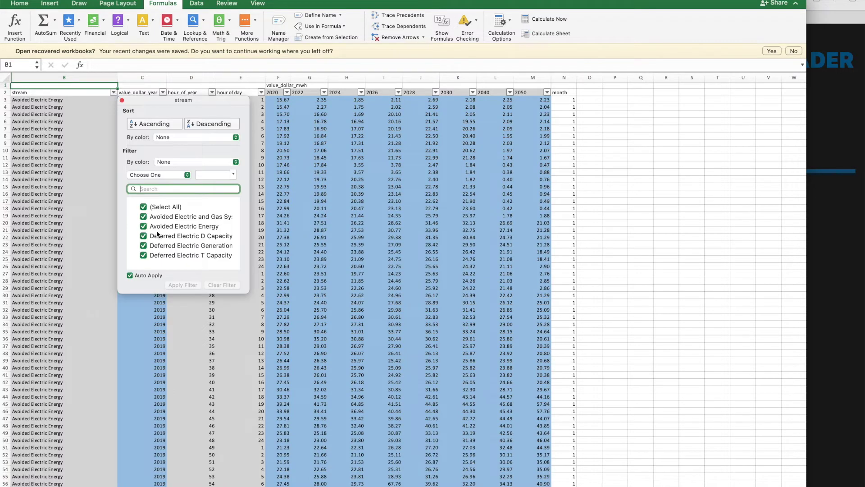
pyautogui.click(94, 136)
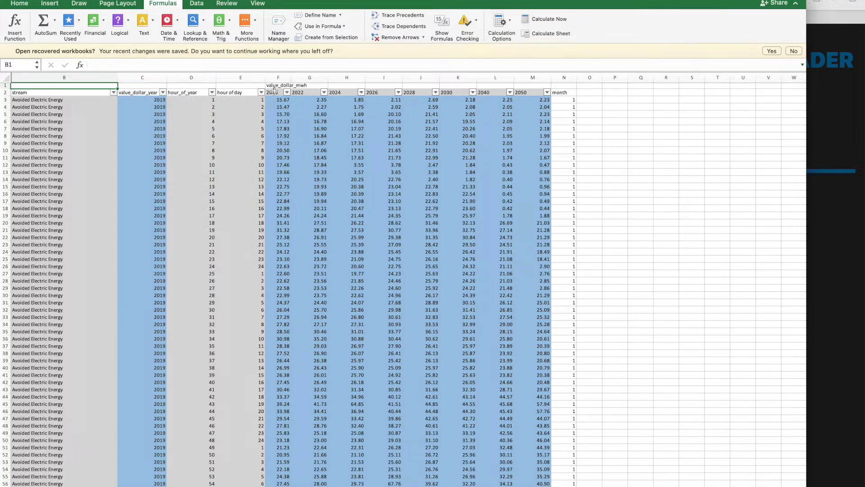
pyautogui.moveTo(274, 90); pyautogui.dragTo(526, 90)
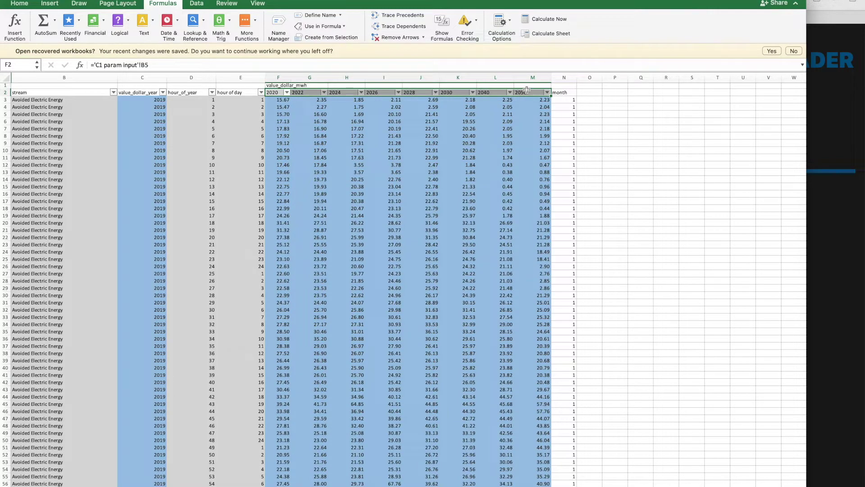
pyautogui.click(469, 112)
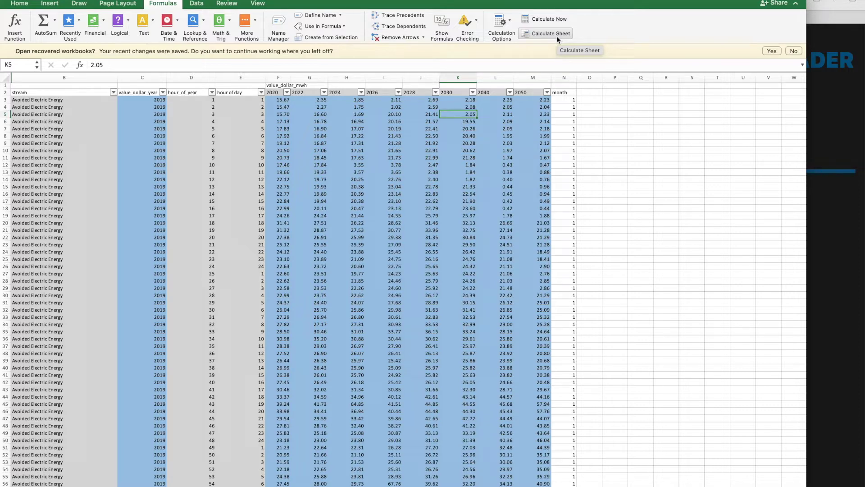
# Switch to the NREL Scenario Viewer in the browser and browse the download list of the Cambium 2020 project.
pyautogui.press('super+Tab')
pyautogui.press('super+Tab')
pyautogui.press('super+Tab')
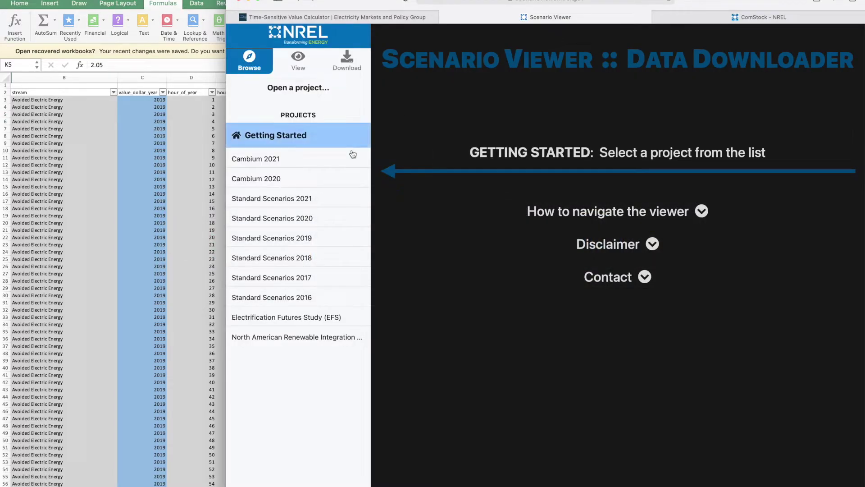
pyautogui.click(322, 179)
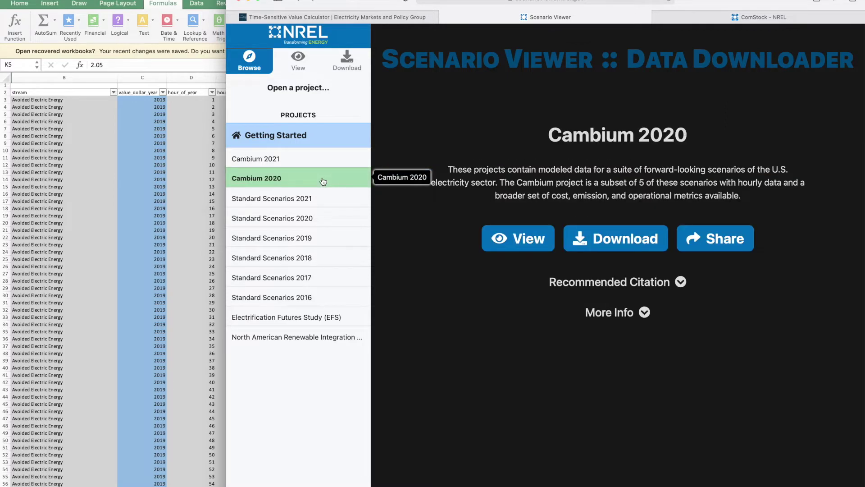
pyautogui.click(624, 244)
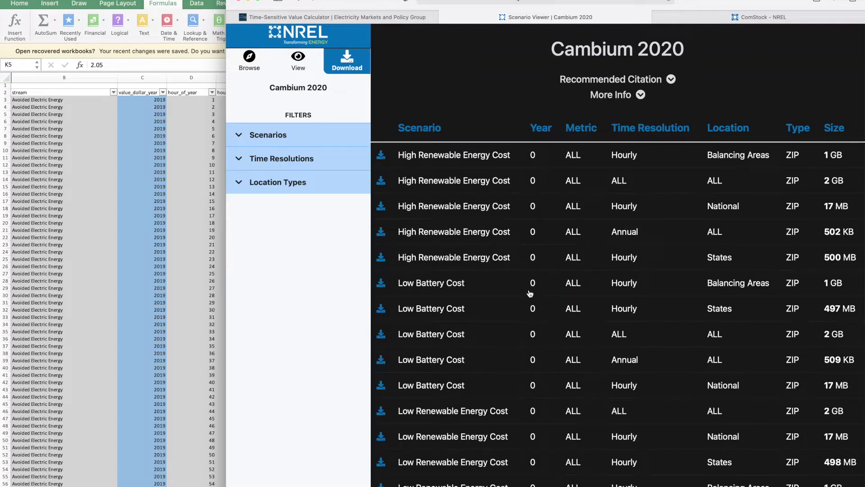
pyautogui.scroll(-5, 530, 294)
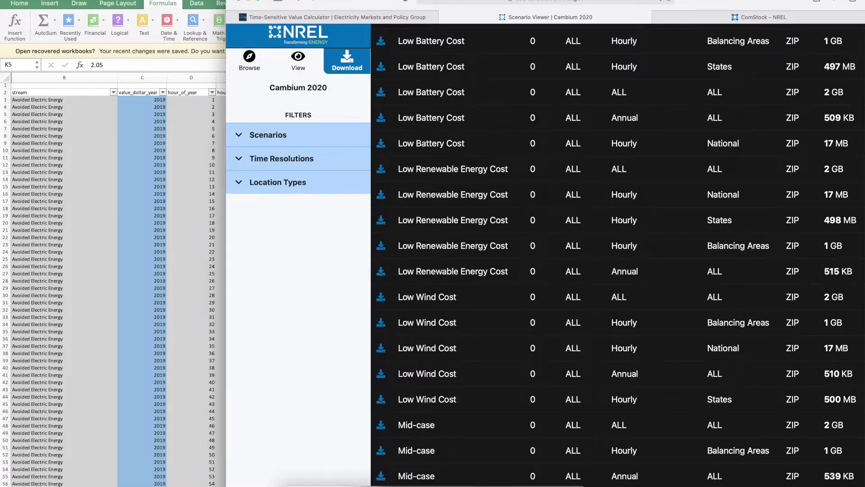
# Switch to Finder and open StdScen20_LowWindCost_hourly_TX_2020.csv from the data_hourly_state folder.
pyautogui.click(289, 483)
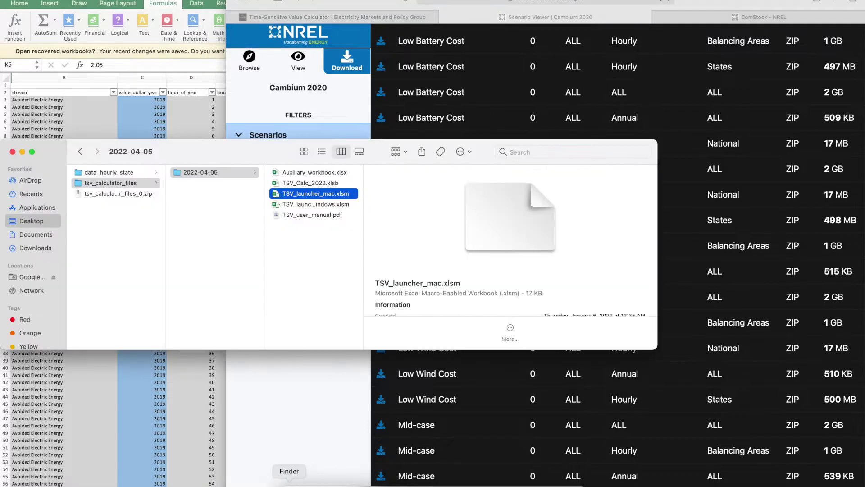
pyautogui.click(122, 172)
pyautogui.moveTo(263, 205); pyautogui.dragTo(378, 204)
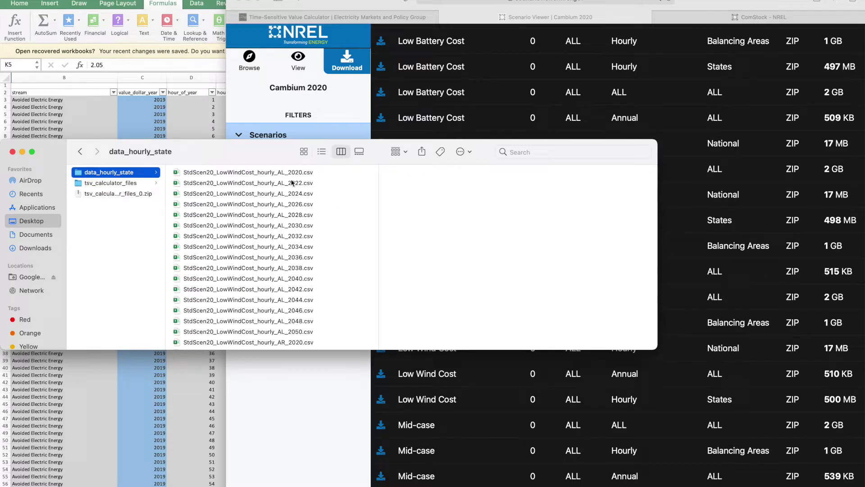
pyautogui.scroll(-20, 310, 264)
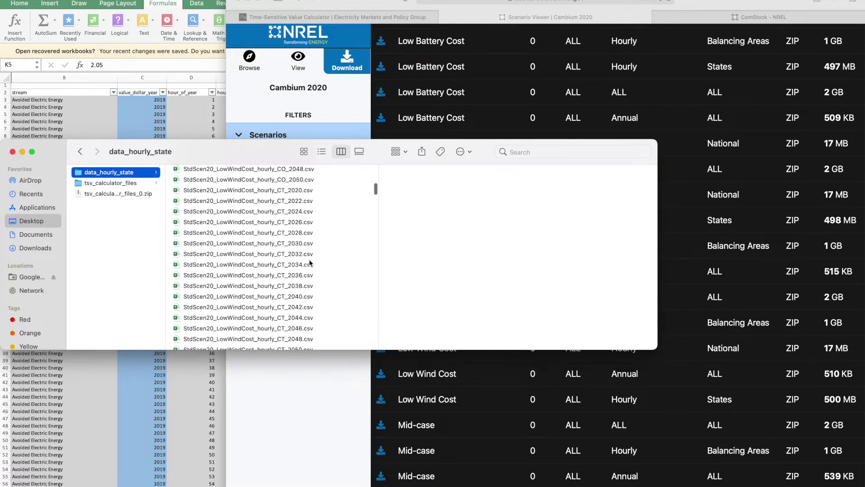
pyautogui.scroll(-20, 309, 263)
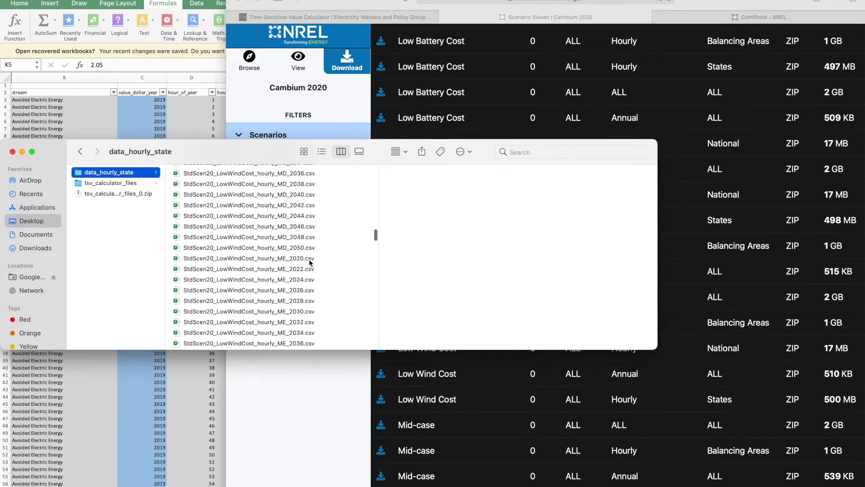
pyautogui.scroll(-20, 310, 263)
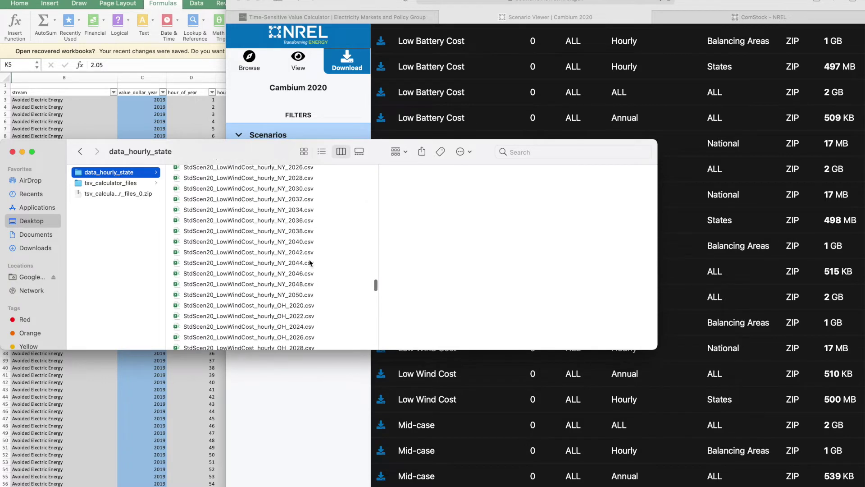
pyautogui.scroll(-20, 309, 263)
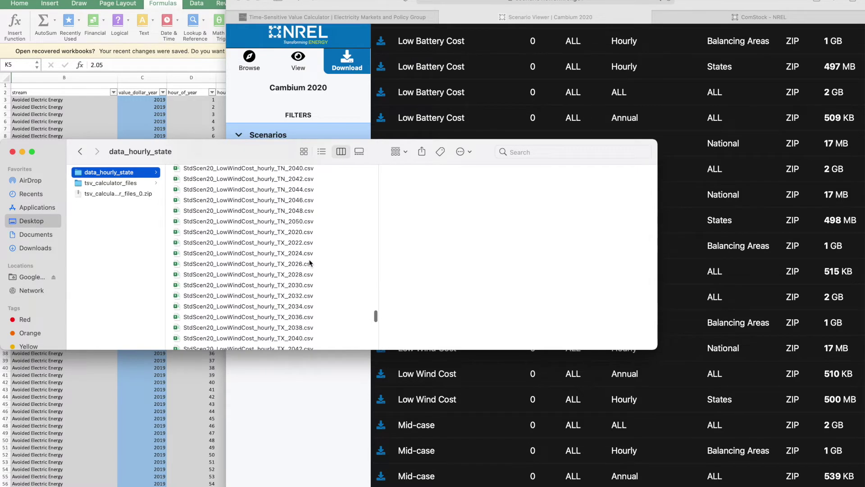
pyautogui.click(299, 233)
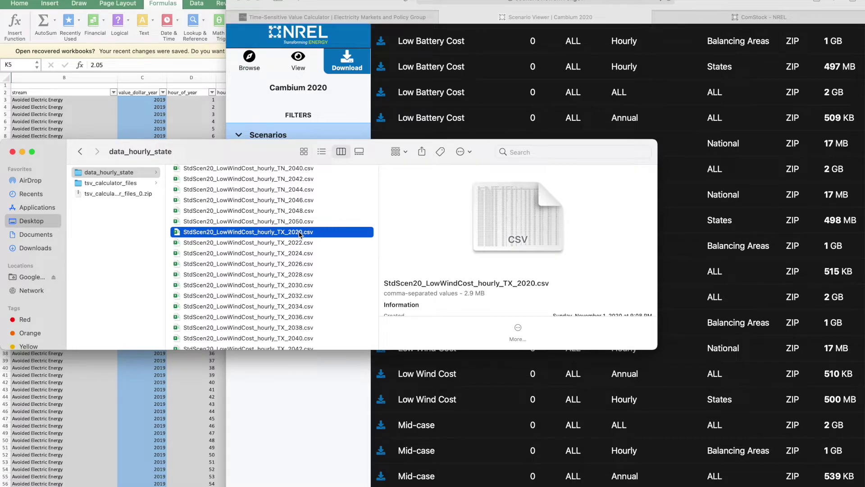
pyautogui.doubleClick(299, 233)
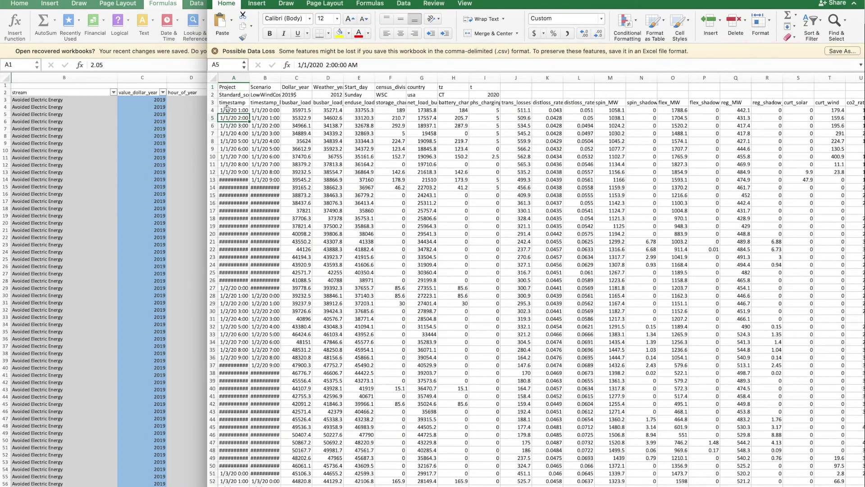
# Examine the full range of hourly timestamps in column A of the TX 2020 file.
pyautogui.click(231, 110)
pyautogui.hotkey('ctrl', 'shift', 'Down')
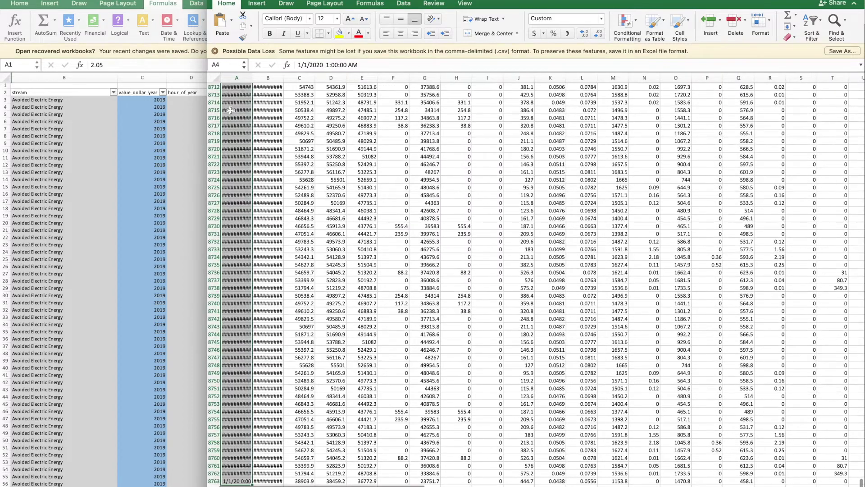
pyautogui.press('Up')
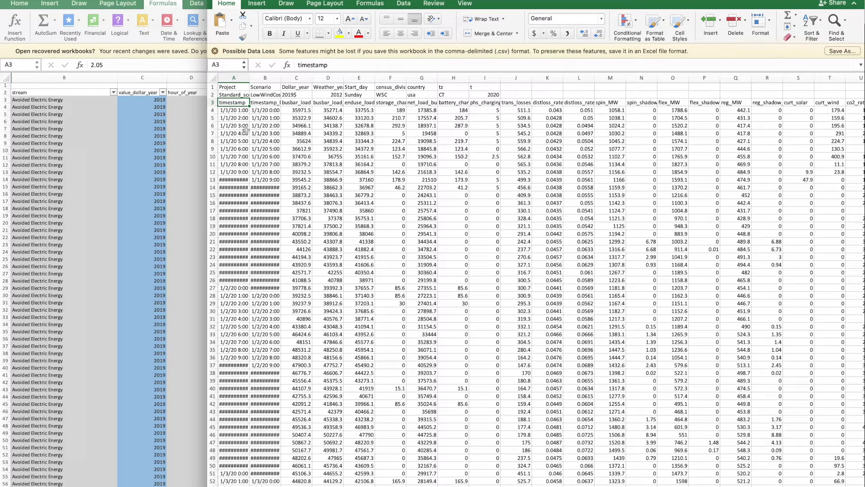
# Locate the energy_cost_busbar column in header row 3 and copy all its hourly values from Y4 down.
pyautogui.click(213, 103)
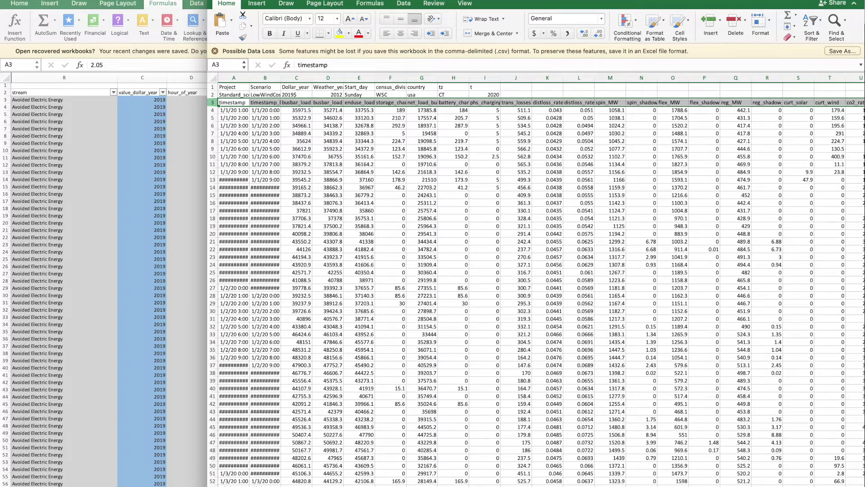
pyautogui.press('Tab')
pyautogui.press('Tab')
pyautogui.press('Tab')
pyautogui.press('Tab')
pyautogui.press('Tab')
pyautogui.press('Tab')
pyautogui.press('Tab')
pyautogui.press('Tab')
pyautogui.press('Tab')
pyautogui.press('Tab')
pyautogui.press('Tab')
pyautogui.press('Tab')
pyautogui.press('Tab')
pyautogui.press('Tab')
pyautogui.press('Tab')
pyautogui.press('Tab')
pyautogui.press('Tab')
pyautogui.press('Tab')
pyautogui.press('Tab')
pyautogui.press('Tab')
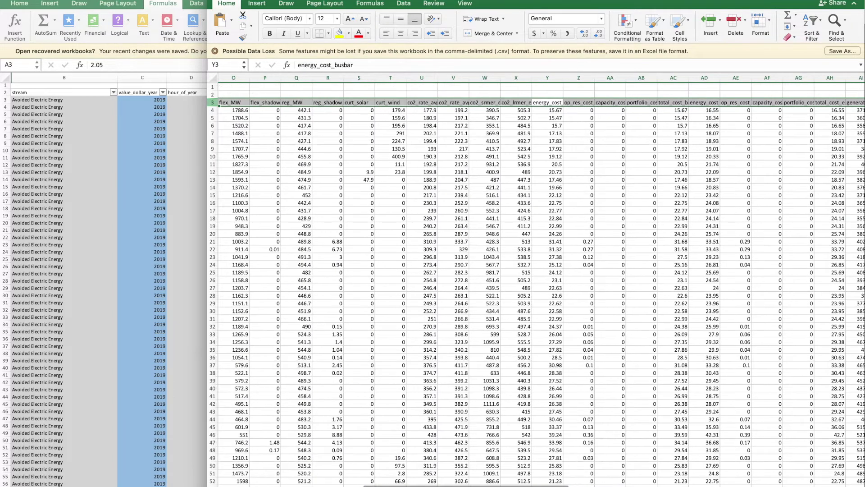
pyautogui.click(548, 102)
pyautogui.press('Down')
pyautogui.hotkey('ctrl', 'shift', 'Down')
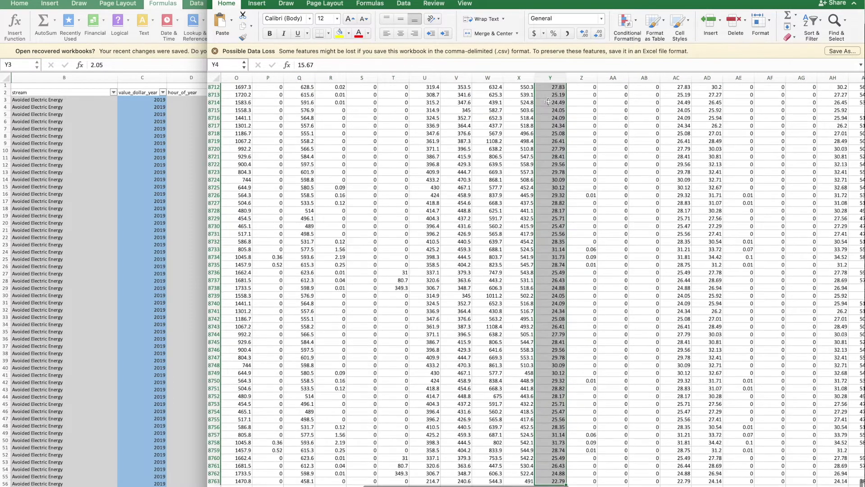
pyautogui.hotkey('ctrl', 'BackSpace')
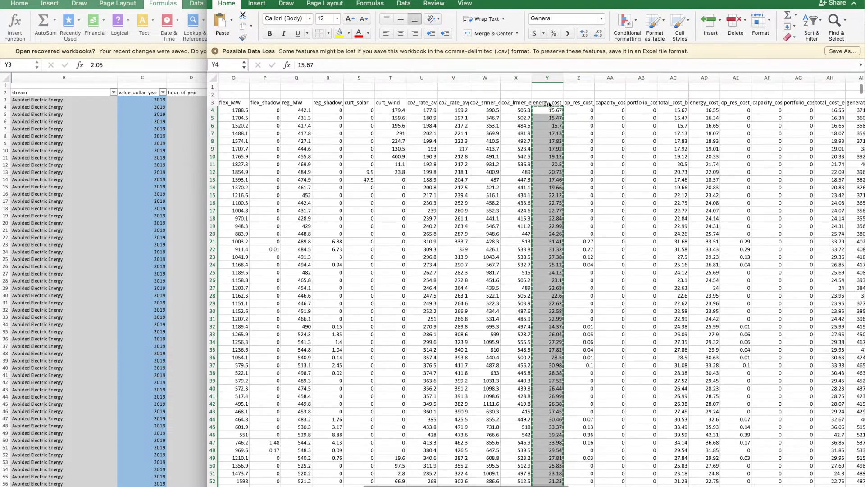
# Paste the copied energy costs as values only into the calculator workbook's 2020 column, starting at F3 for Avoided Electric Energy.
pyautogui.click(155, 130)
pyautogui.click(282, 98)
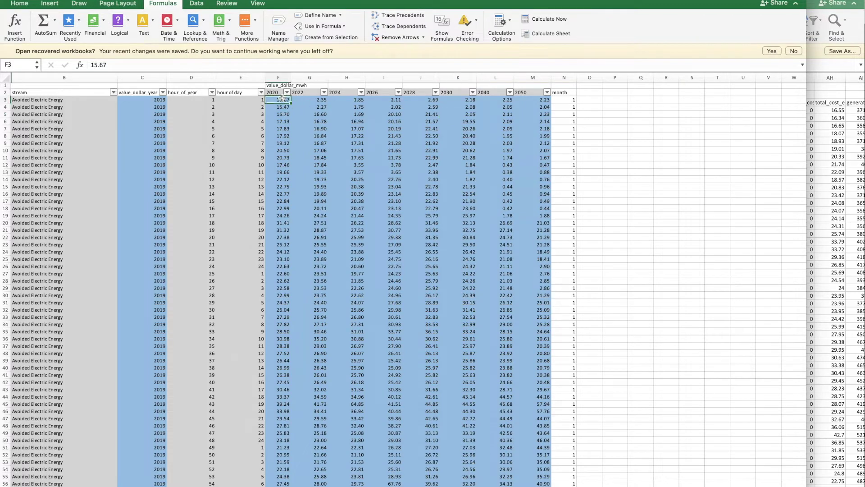
pyautogui.click(79, 0)
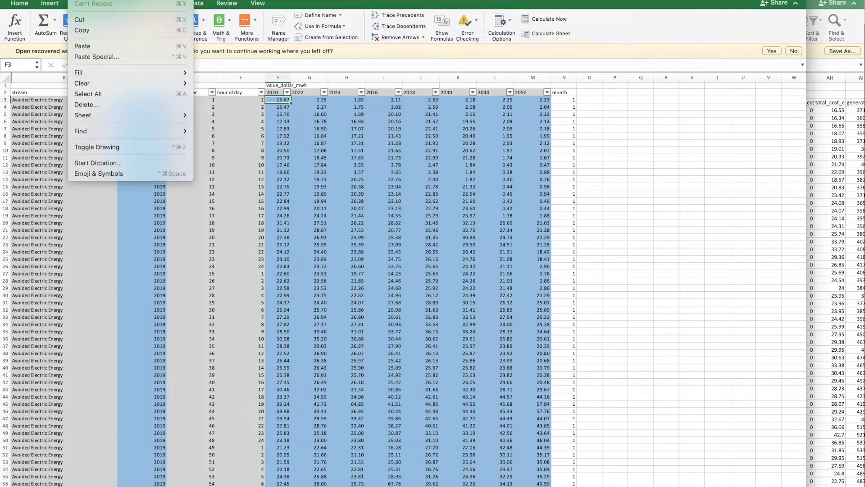
pyautogui.click(88, 56)
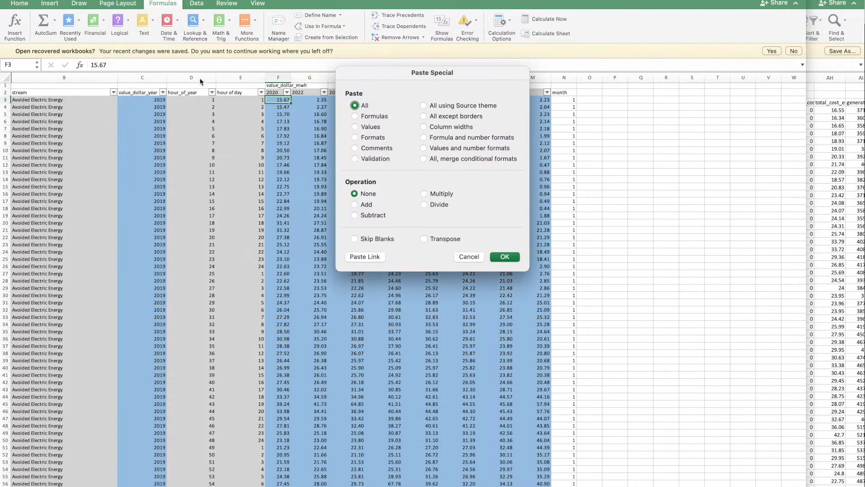
pyautogui.click(370, 127)
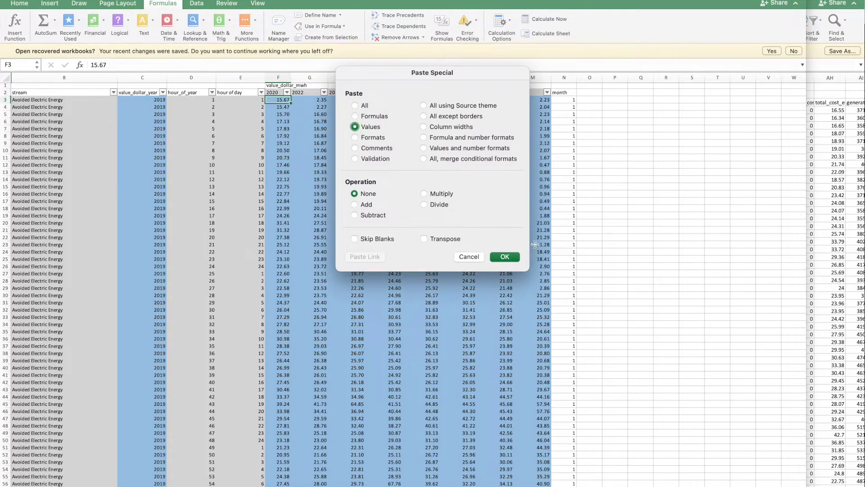
pyautogui.click(504, 256)
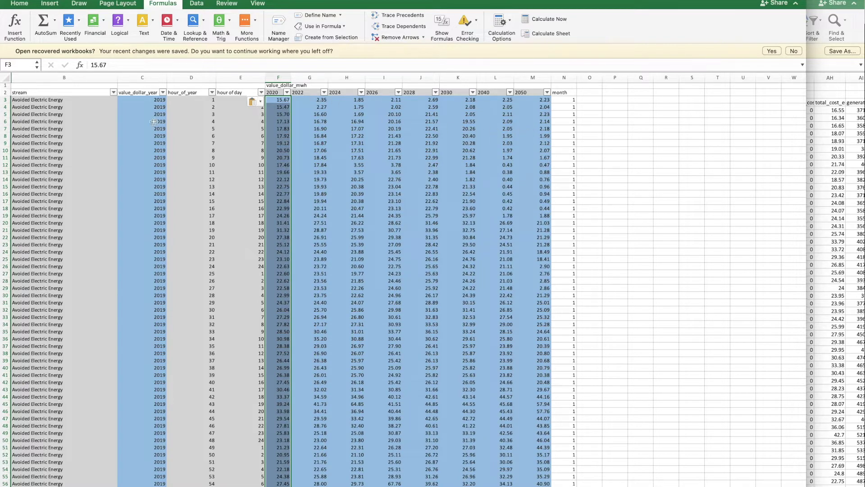
# Filter the stream column to show only Deferred Electric Generation Capacity rows.
pyautogui.click(140, 118)
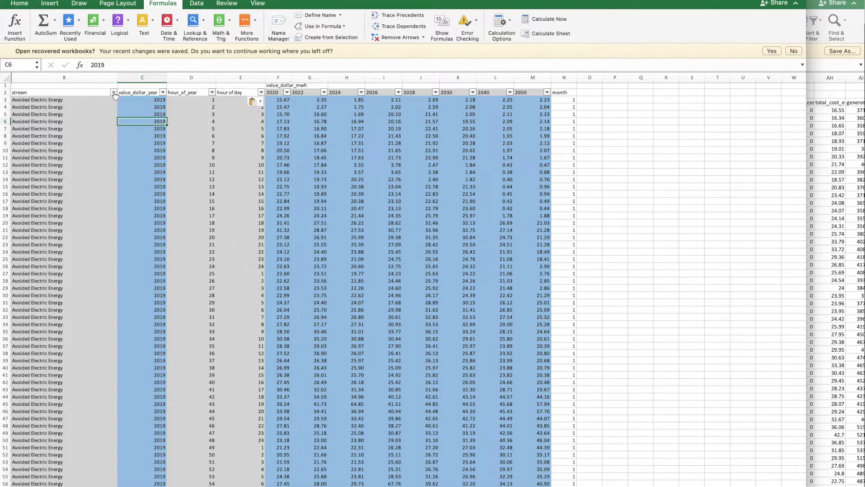
pyautogui.click(114, 93)
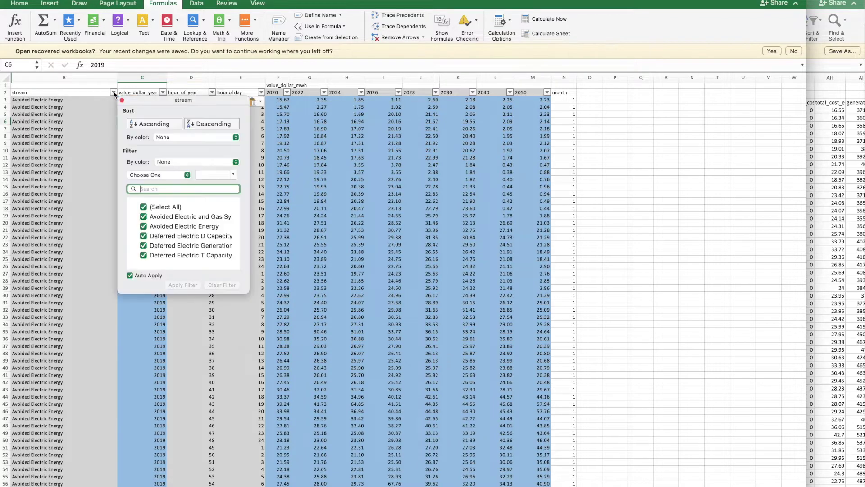
pyautogui.click(163, 207)
pyautogui.click(185, 246)
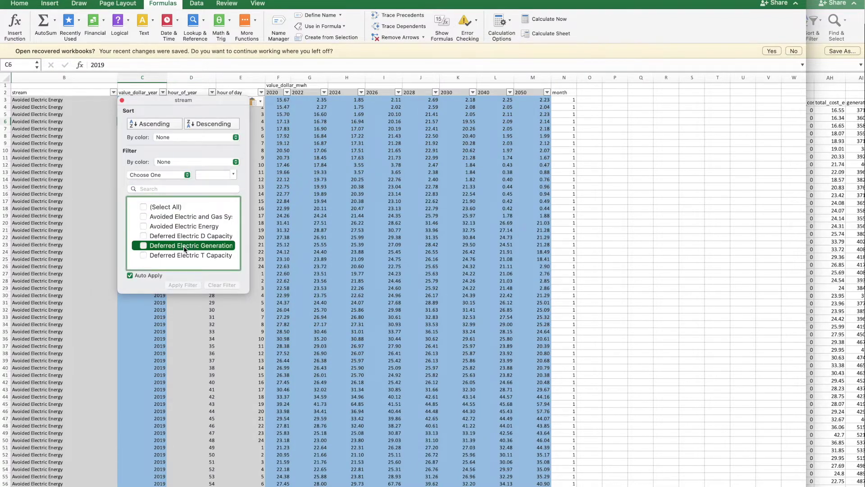
pyautogui.click(388, 169)
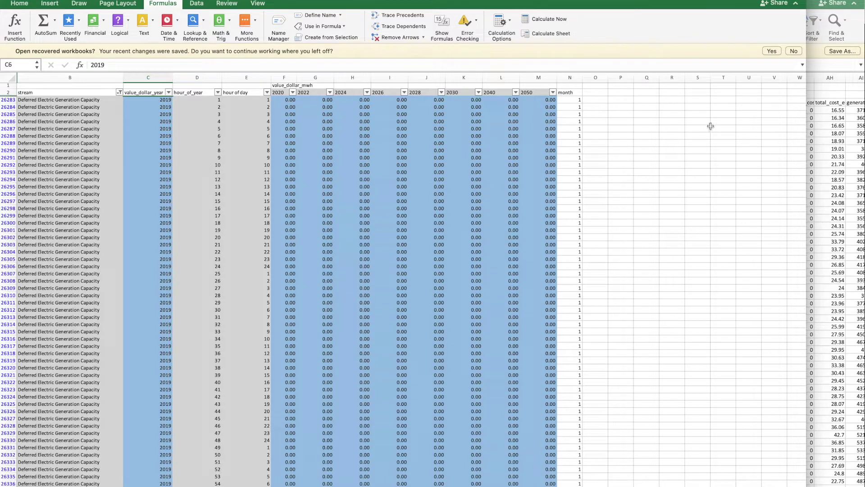
# Locate the capacity_cost_busbar column in the TX 2020 file, select its hourly values from AA4 down, and select F26283 in the calculator workbook.
pyautogui.click(832, 133)
pyautogui.click(213, 102)
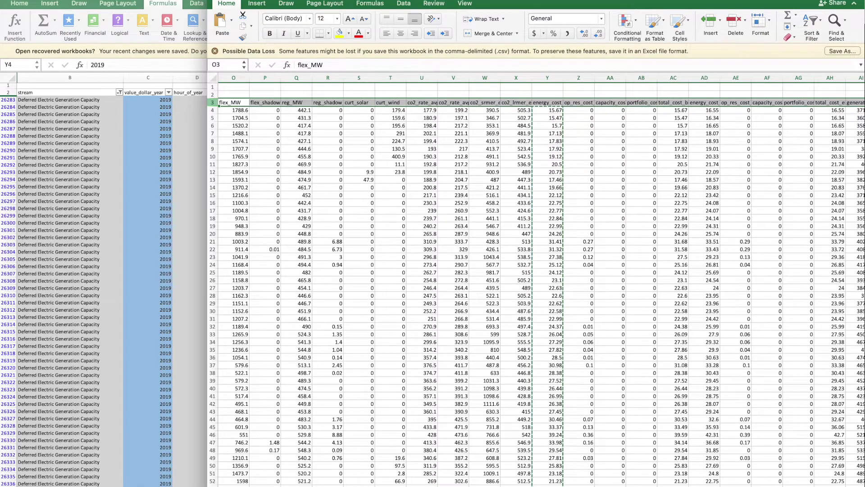
pyautogui.click(605, 102)
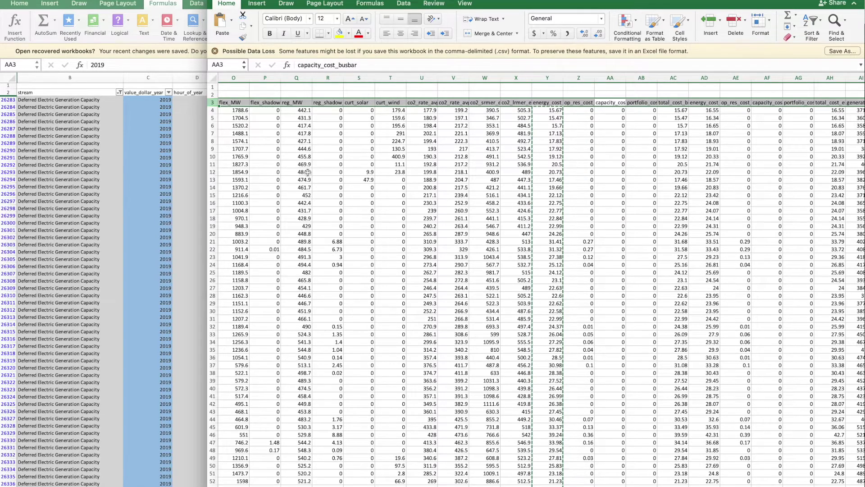
pyautogui.click(600, 105)
pyautogui.press('Down')
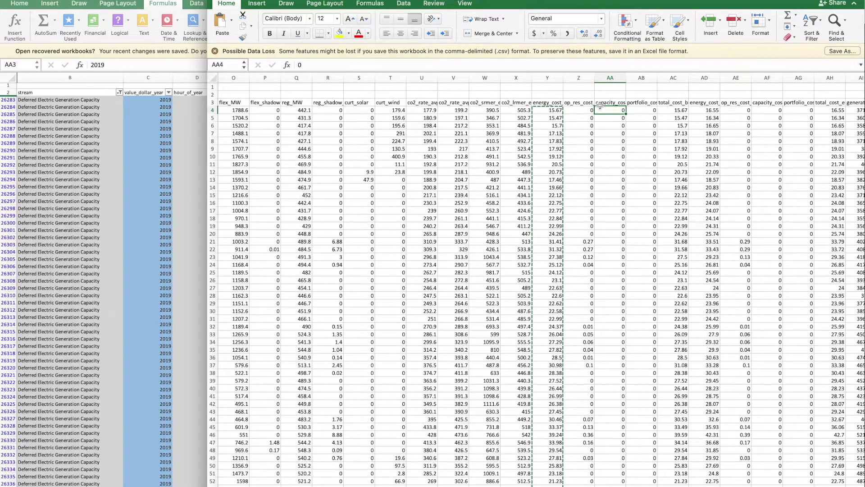
pyautogui.hotkey('ctrl', 'shift', 'Down')
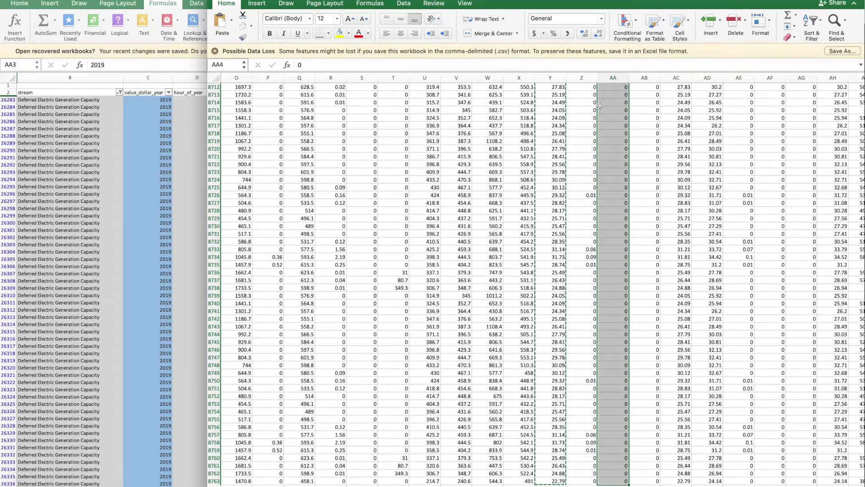
pyautogui.click(130, 181)
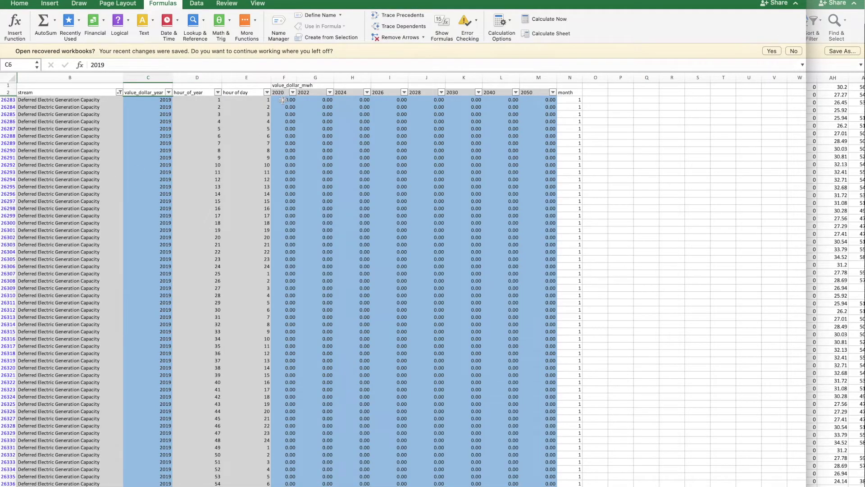
pyautogui.click(283, 100)
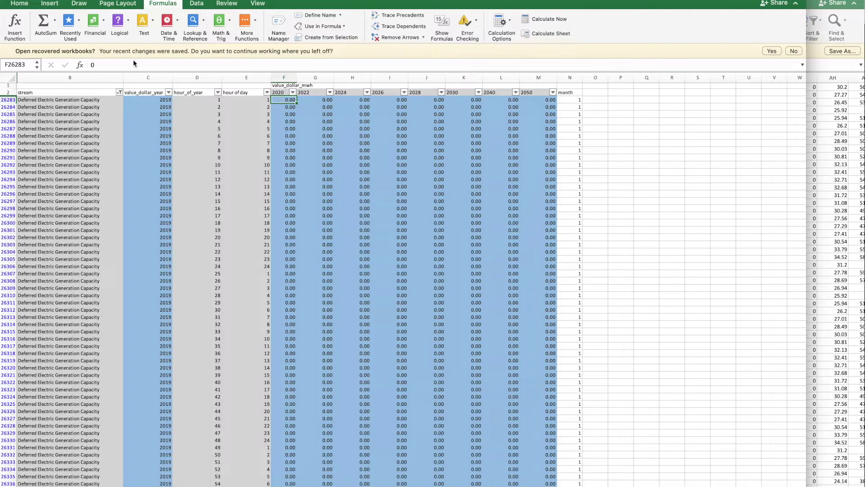
# Filter the stream column to show only Avoided Electric and Gas Systems CO2 rows instead of Deferred Electric Generation Capacity.
pyautogui.click(119, 92)
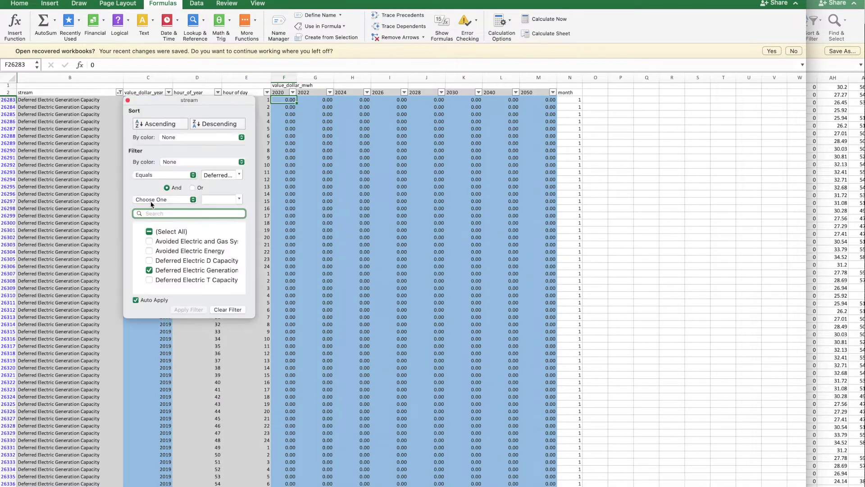
pyautogui.click(150, 270)
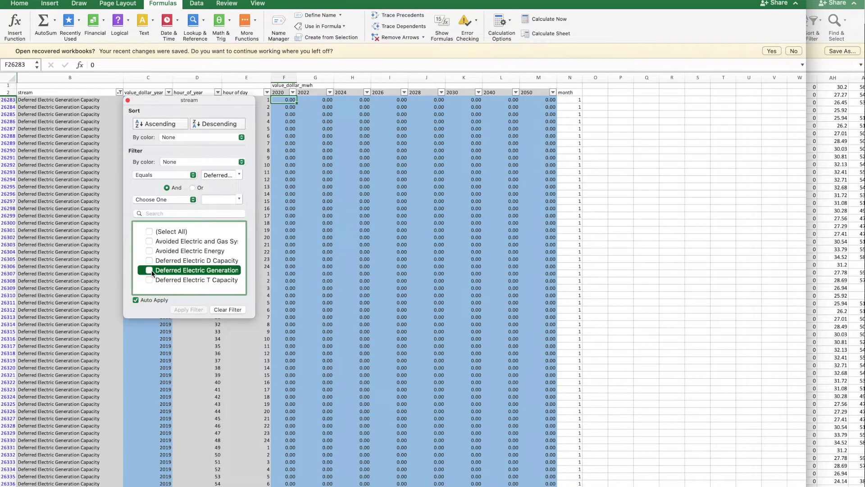
pyautogui.click(148, 241)
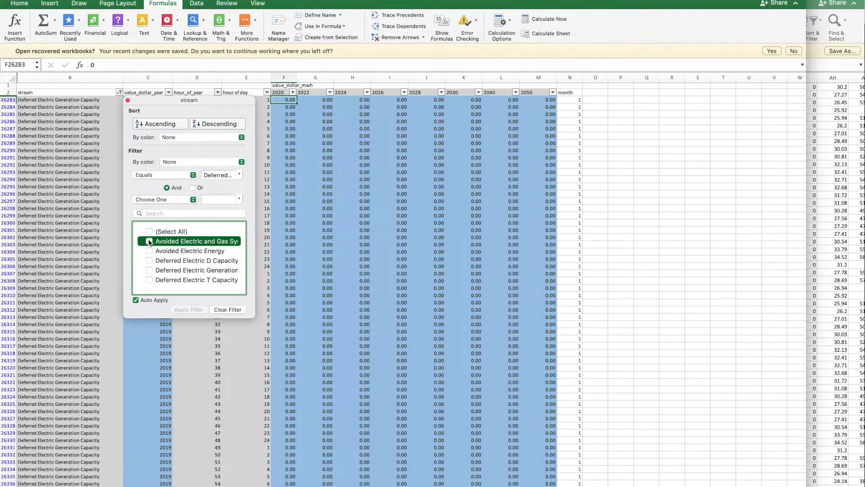
pyautogui.click(89, 205)
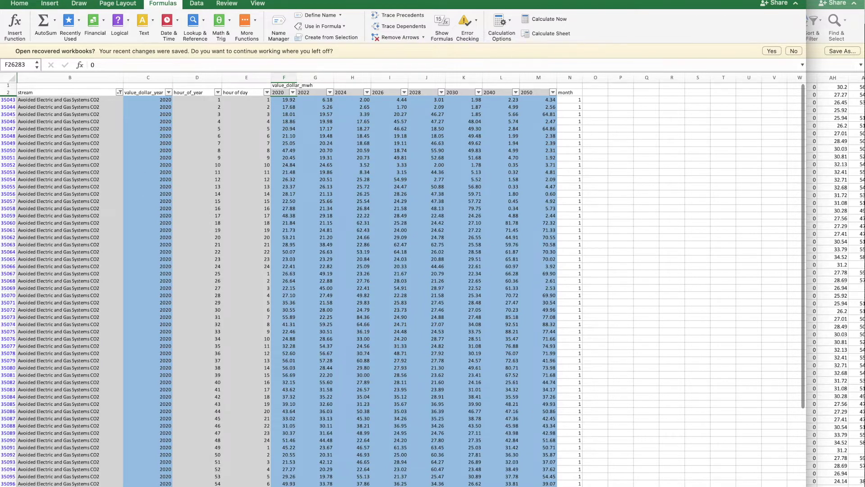
# Switch to Auxiliary_workbook and open its emissions to dollars sheet.
pyautogui.click(225, 0)
pyautogui.click(276, 169)
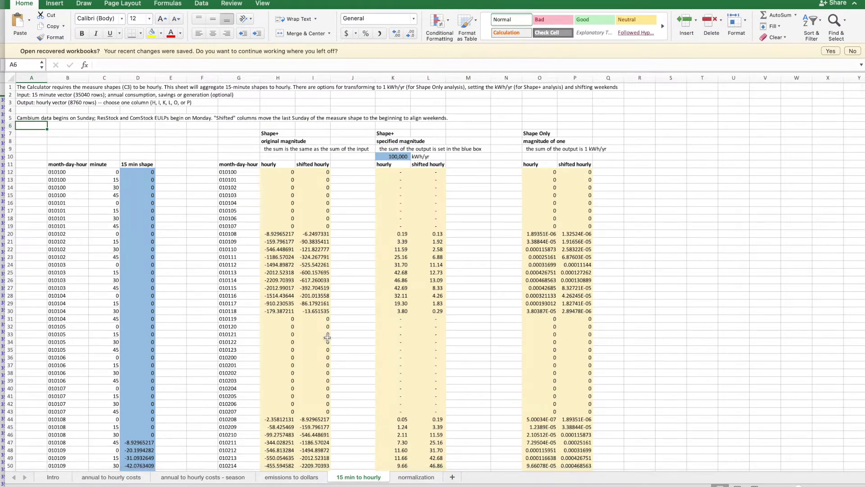
pyautogui.click(280, 478)
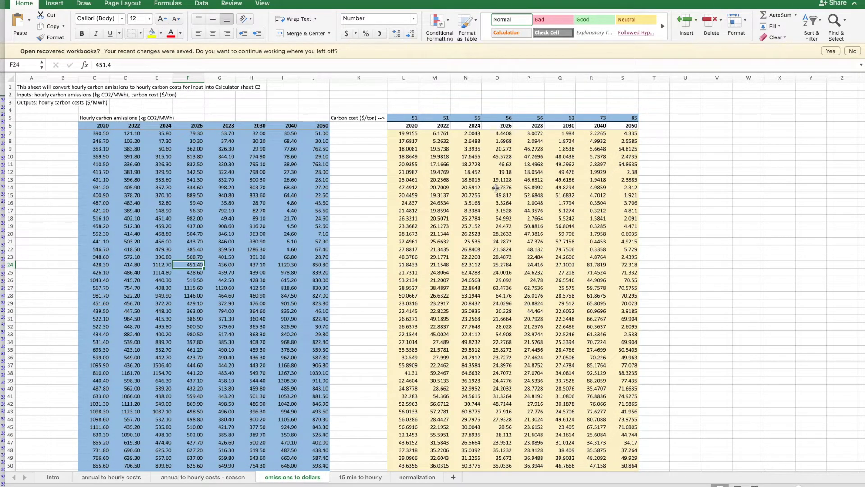
# Locate the co2_srmer_enduse column in the TX 2020 file and copy all its hourly values from W4 down.
pyautogui.click(227, 0)
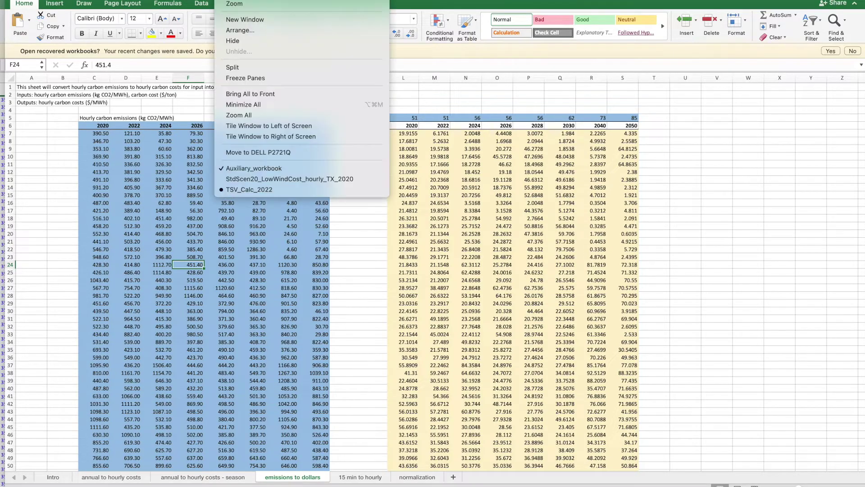
pyautogui.click(280, 179)
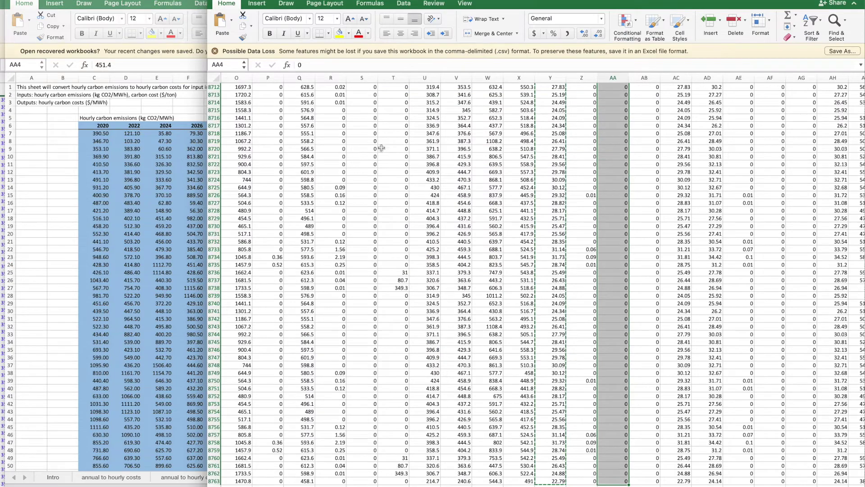
pyautogui.click(385, 142)
pyautogui.press('super+Up')
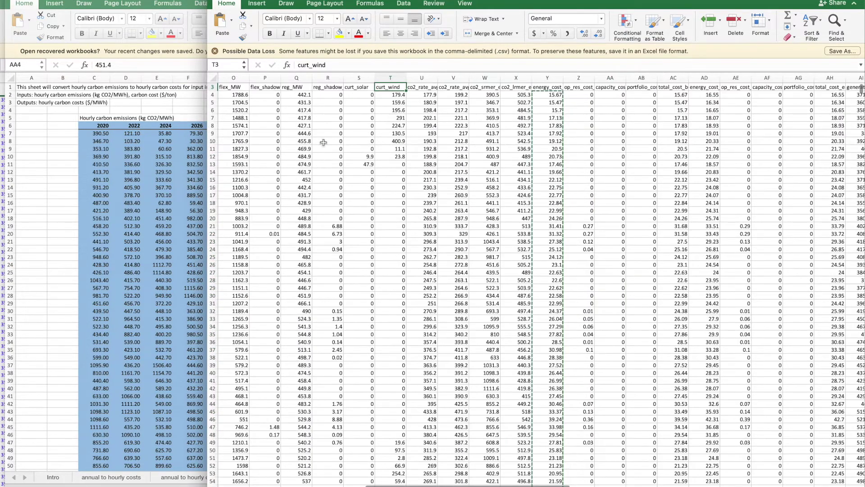
pyautogui.click(214, 87)
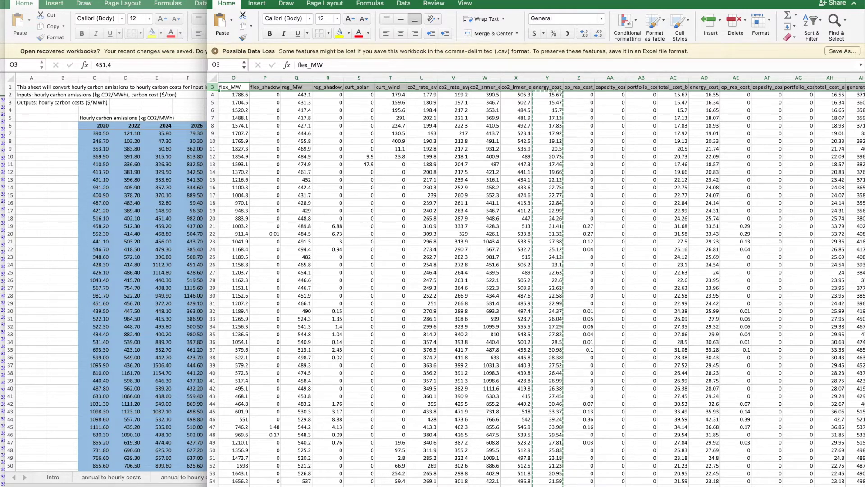
pyautogui.press('Return')
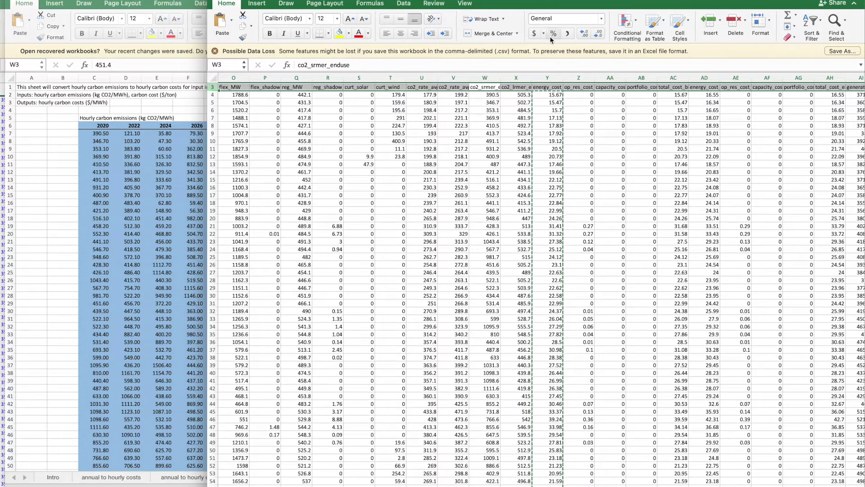
pyautogui.click(486, 90)
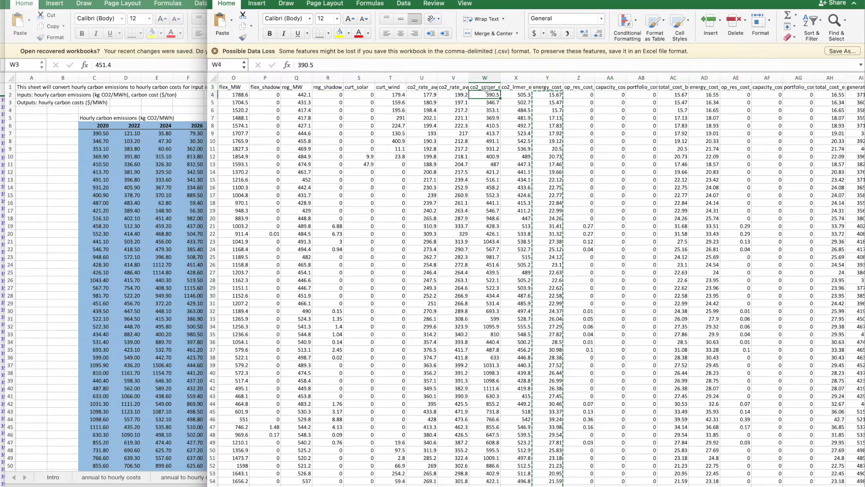
pyautogui.press('super+shift+Down')
pyautogui.press('super+c')
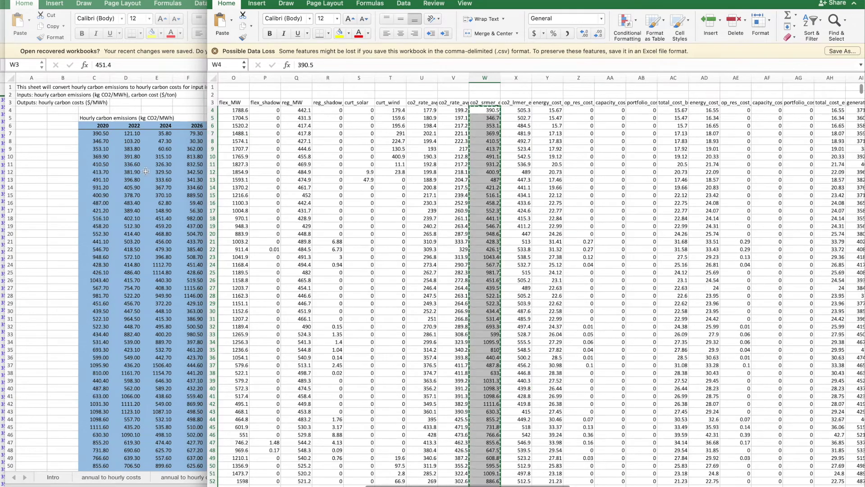
# Paste the copied emissions as values only into the 2020 hourly carbon emissions column of the emissions to dollars sheet, starting at C7.
pyautogui.click(165, 169)
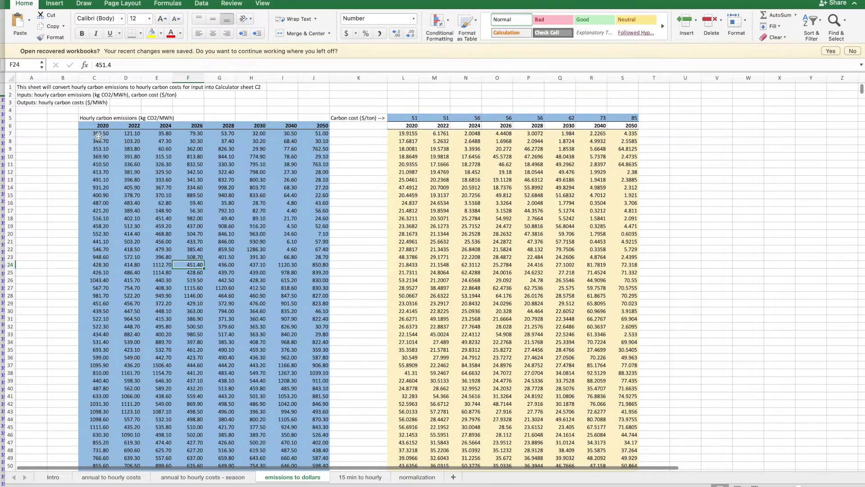
pyautogui.click(99, 134)
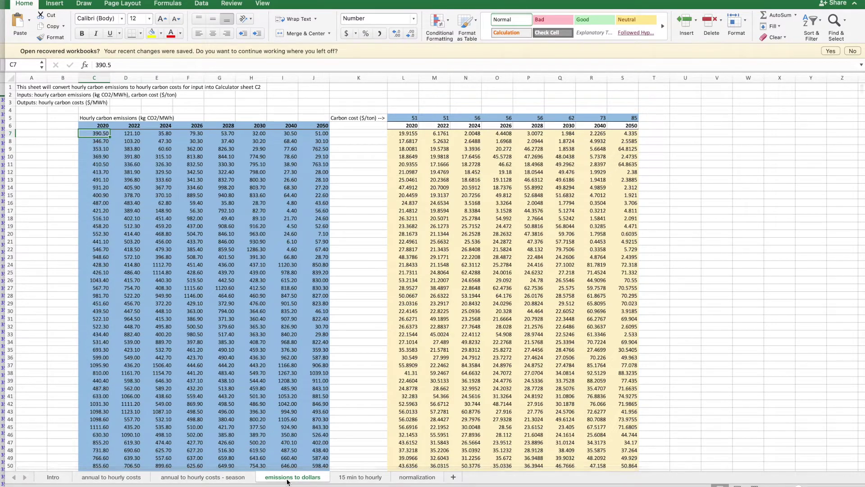
pyautogui.press('ctrl+super+v')
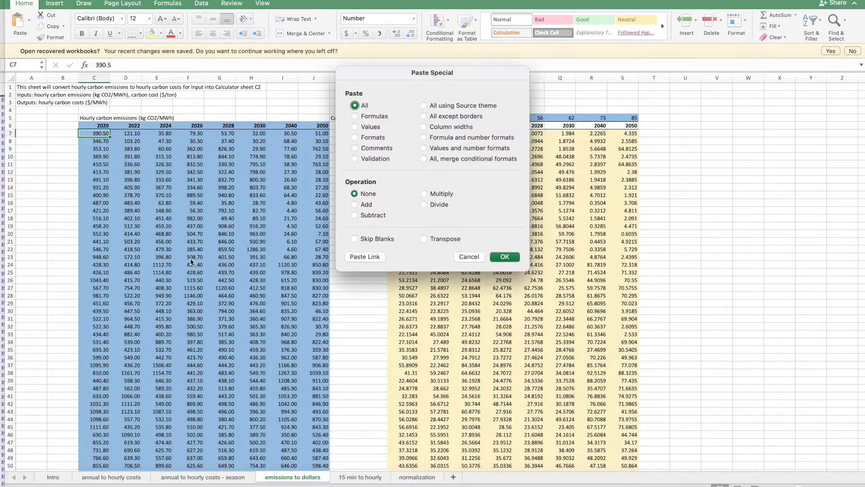
pyautogui.click(373, 130)
pyautogui.click(507, 257)
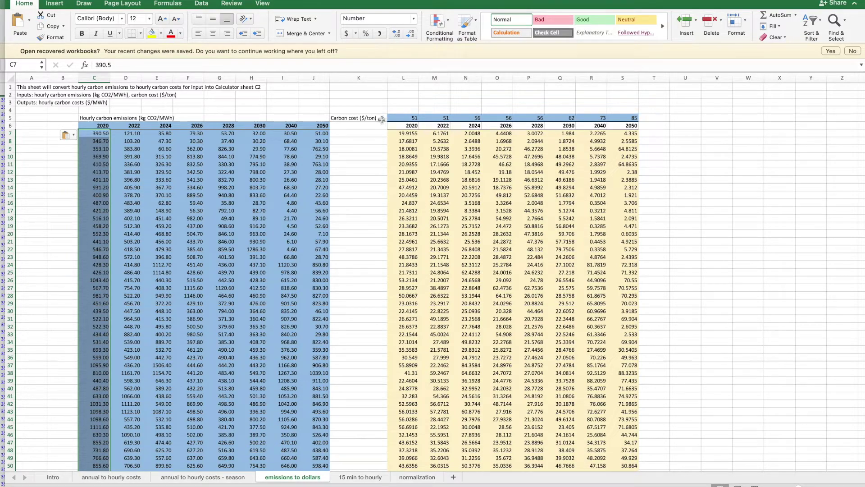
# Select the 2020 carbon cost in L5 and recalculate the emissions to dollars sheet.
pyautogui.click(398, 118)
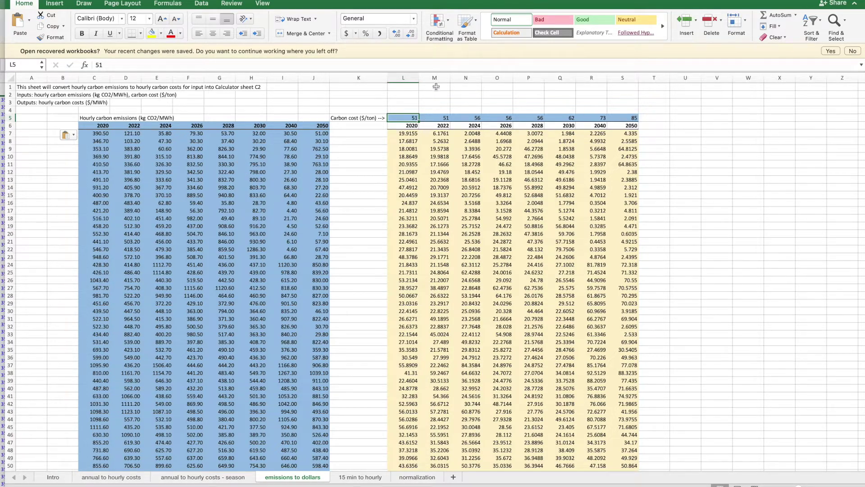
pyautogui.click(167, 4)
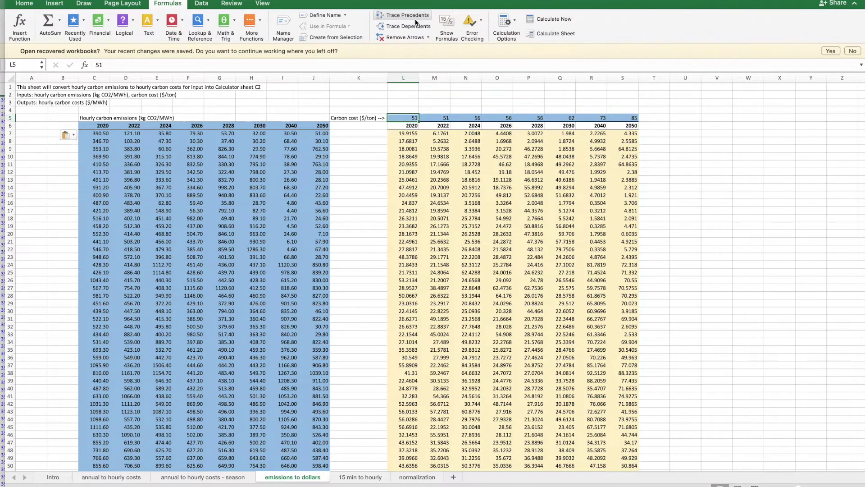
pyautogui.click(545, 33)
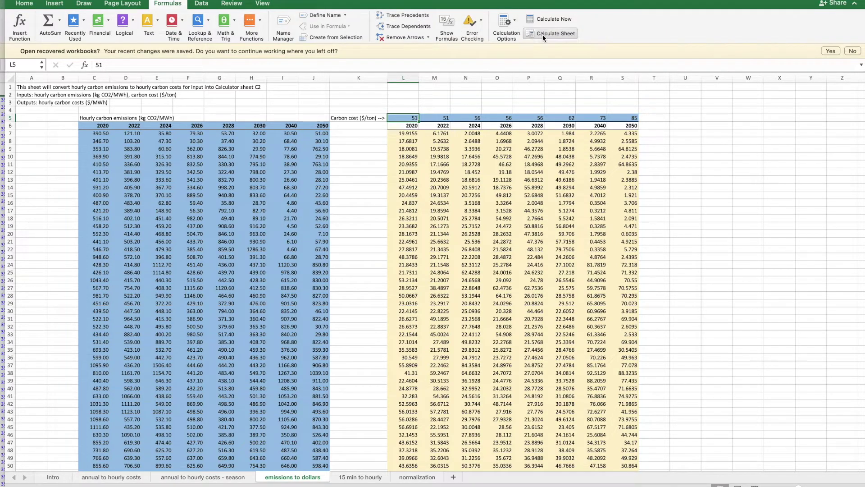
# Copy the full block of hourly carbon costs for 2020 through 2050, starting at L7.
pyautogui.click(403, 134)
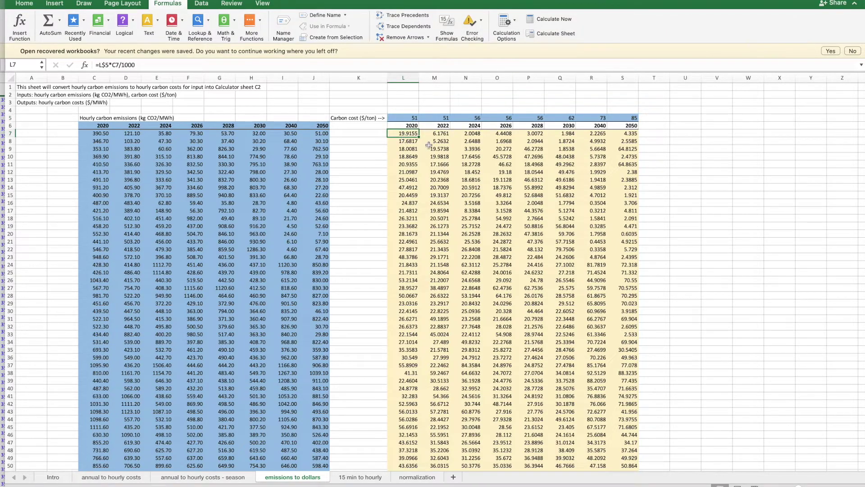
pyautogui.scroll(-2, 526, 178)
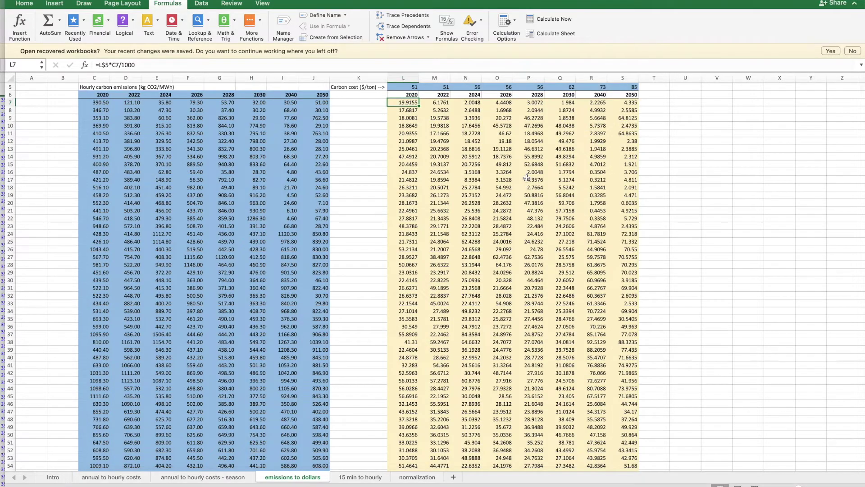
pyautogui.hotkey('ctrl', 'shift', 'Right')
pyautogui.hotkey('ctrl', 'shift', 'Down')
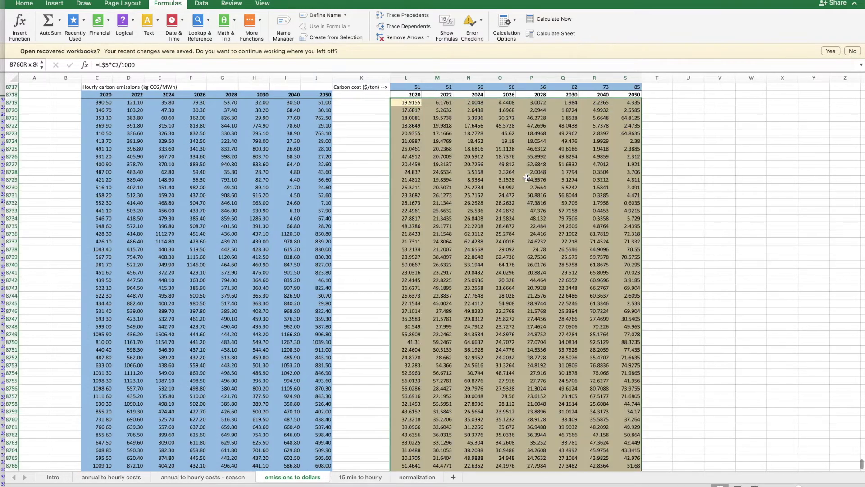
pyautogui.press('super+c')
pyautogui.hotkey('ctrl', 'BackSpace')
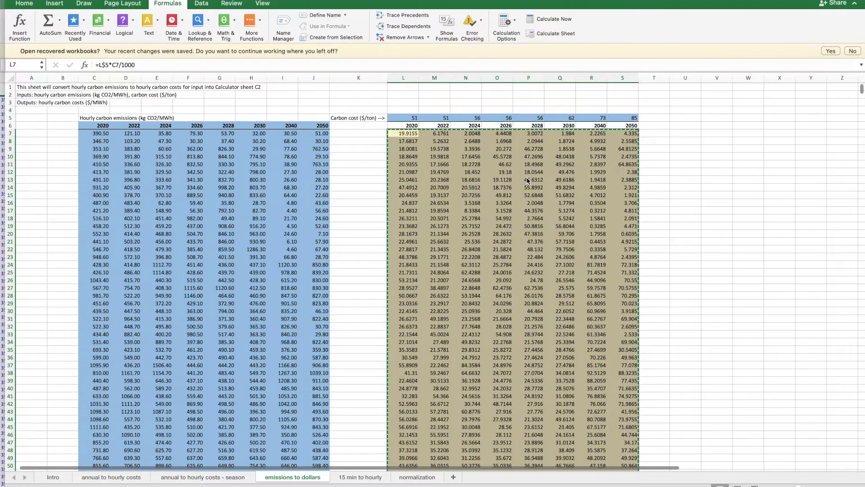
# Try to paste the carbon costs as values only into the calculator's Avoided Electric and Gas Systems CO2 rows, starting at F35043.
pyautogui.press('super+grave')
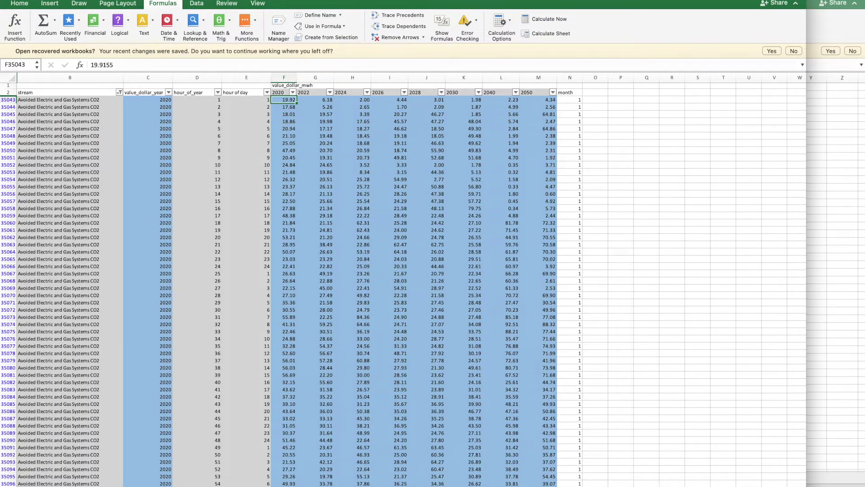
pyautogui.click(74, 5)
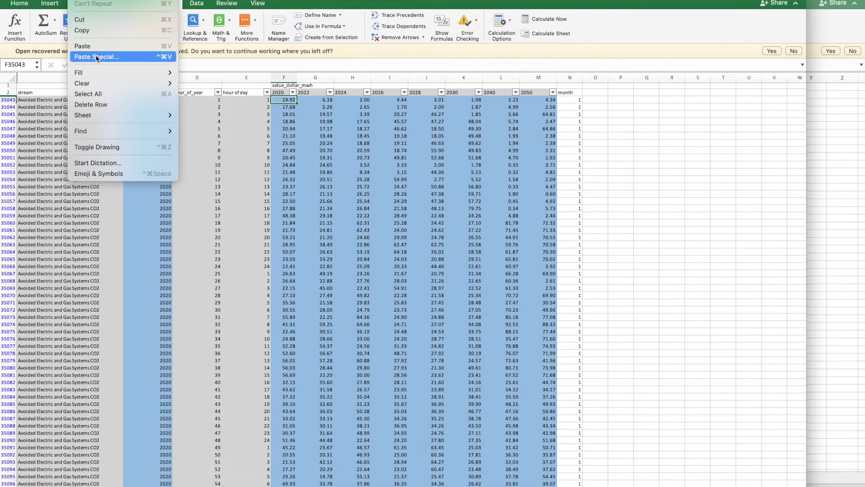
pyautogui.click(126, 59)
pyautogui.click(367, 127)
pyautogui.click(504, 257)
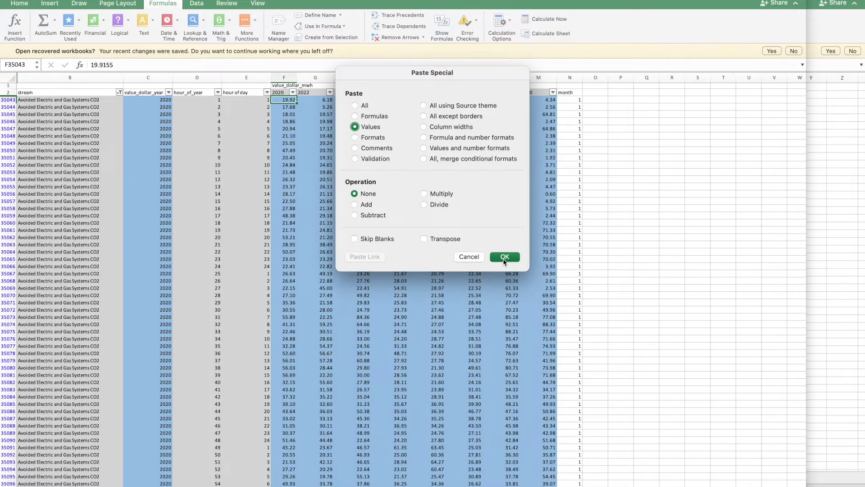
pyautogui.click(472, 258)
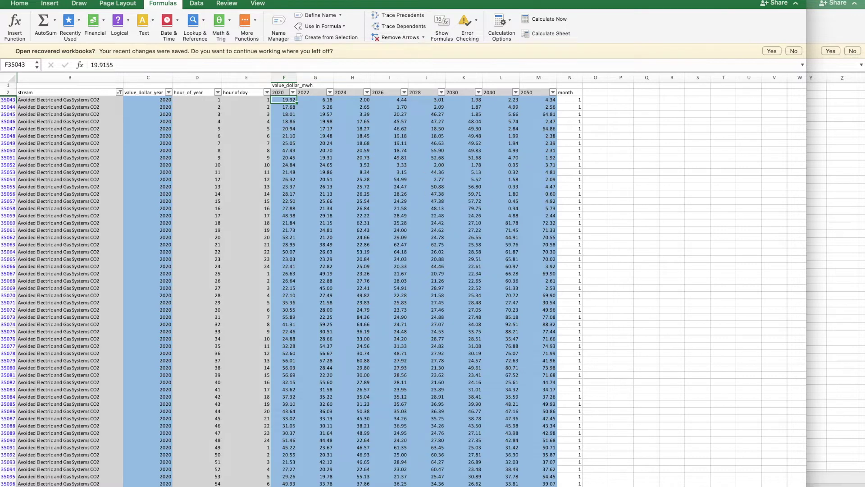
# Switch to Auxiliary_workbook and open its annual to hourly costs sheet.
pyautogui.click(226, 0)
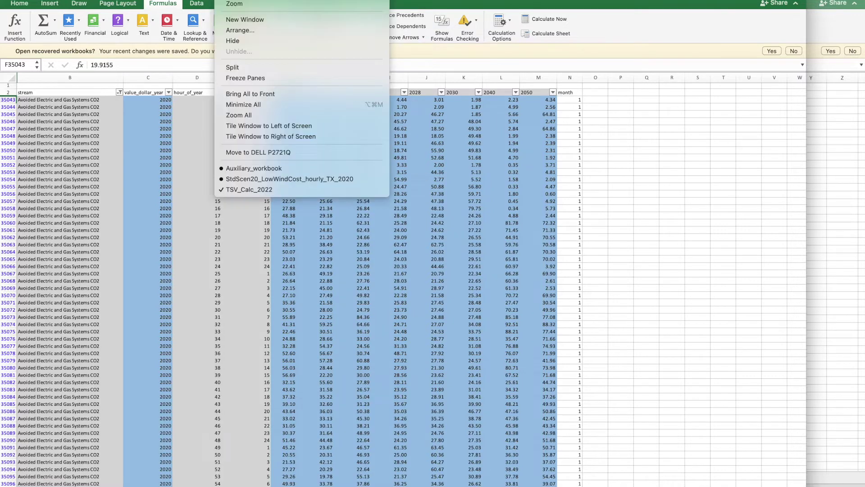
pyautogui.click(268, 169)
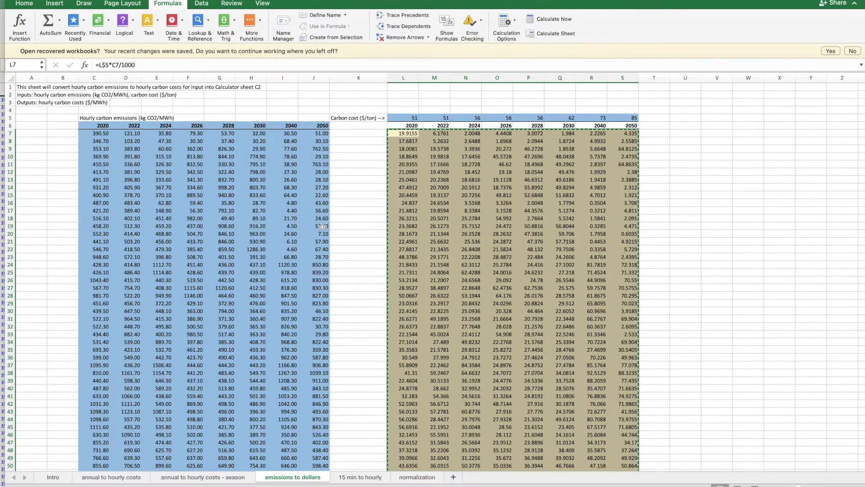
pyautogui.click(336, 266)
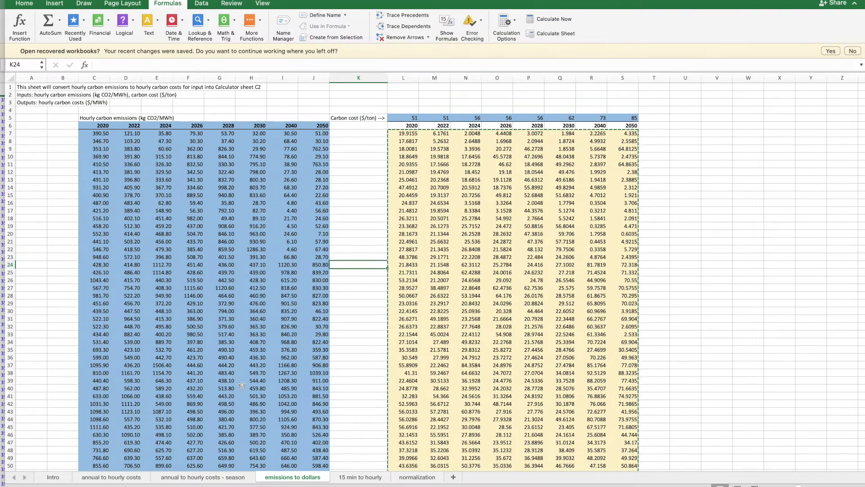
pyautogui.click(126, 478)
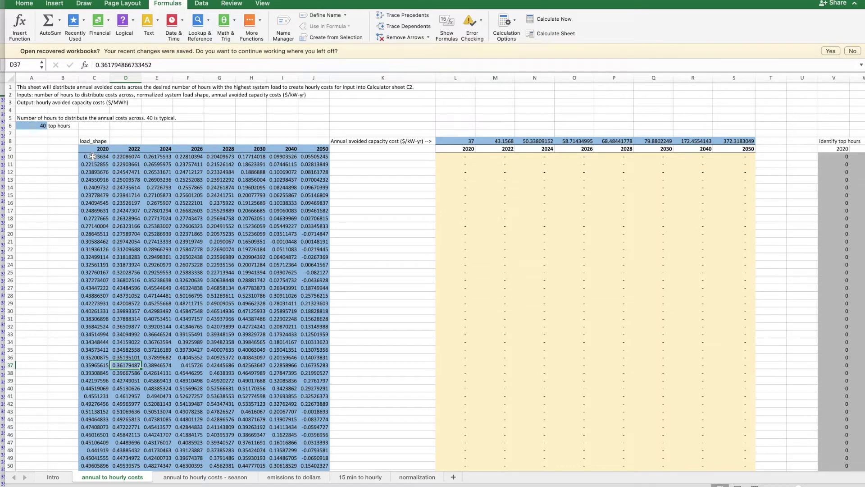
# Switch to StdScen20_LowWindCost_hourly_TX_2020 and copy the full column of net_load_busbar values, starting at G4.
pyautogui.click(228, 0)
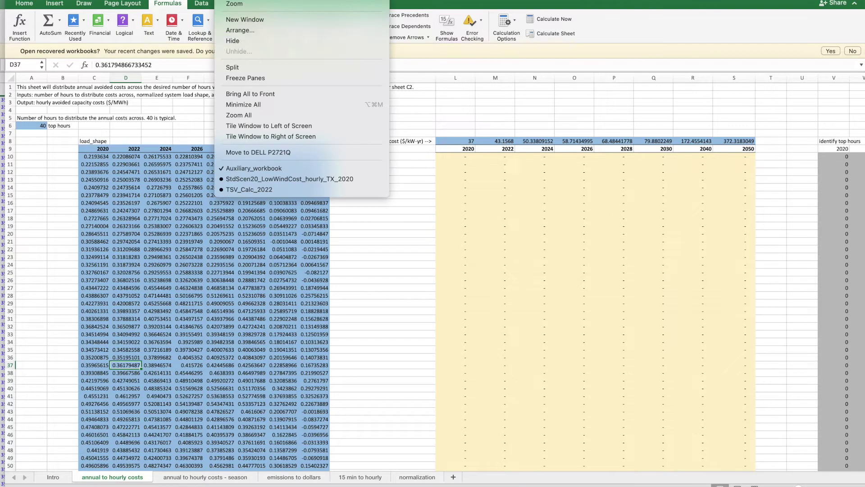
pyautogui.click(274, 178)
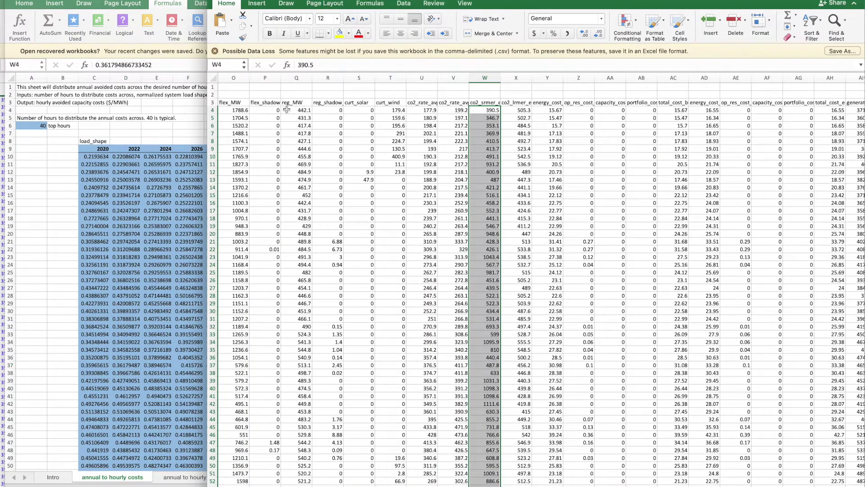
pyautogui.click(211, 103)
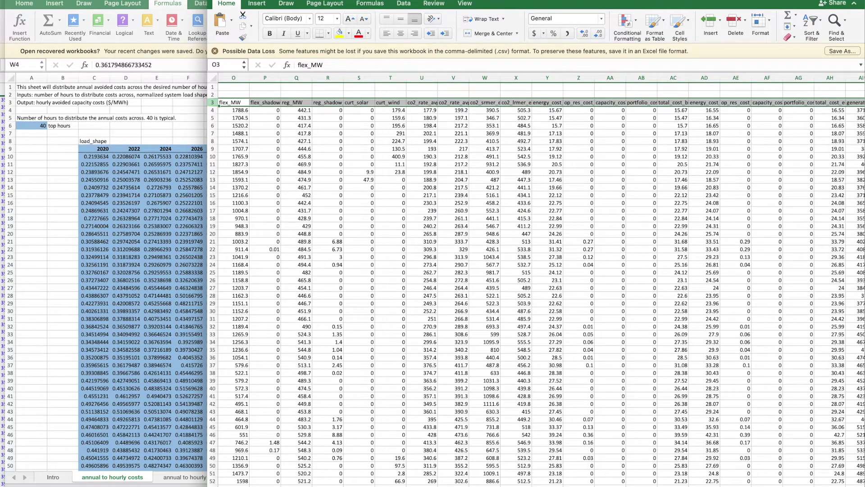
pyautogui.hscroll(-10, 536, 284)
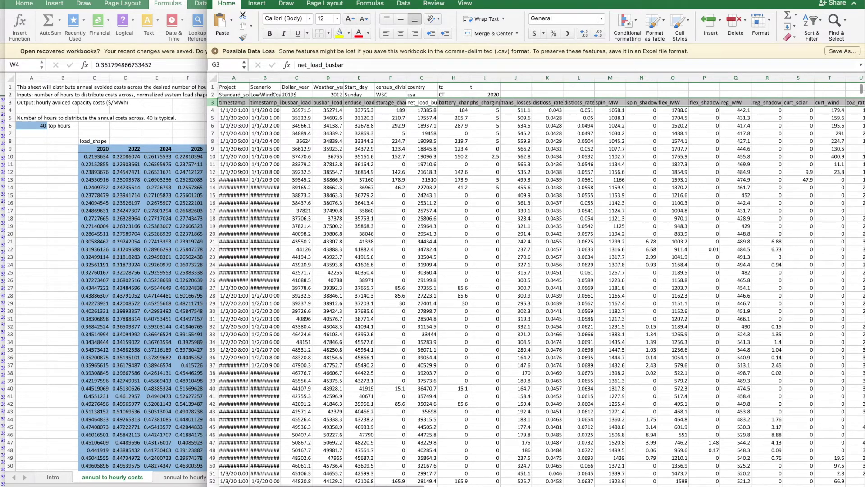
pyautogui.click(426, 102)
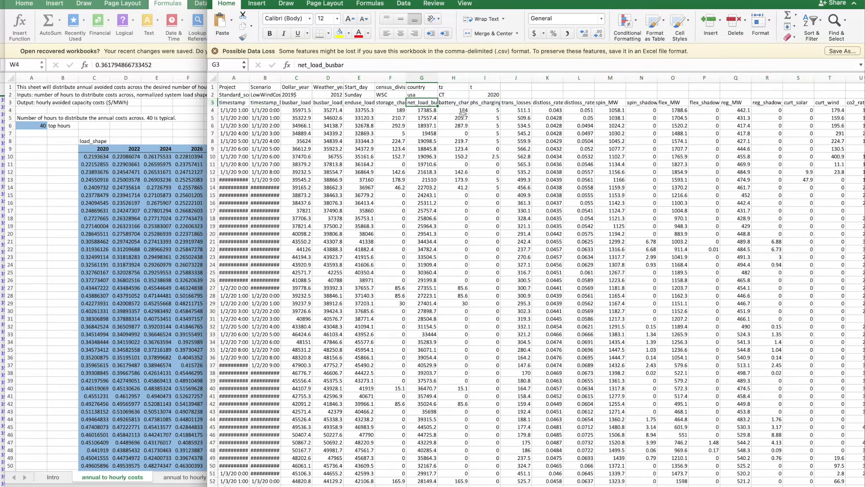
pyautogui.press('Down')
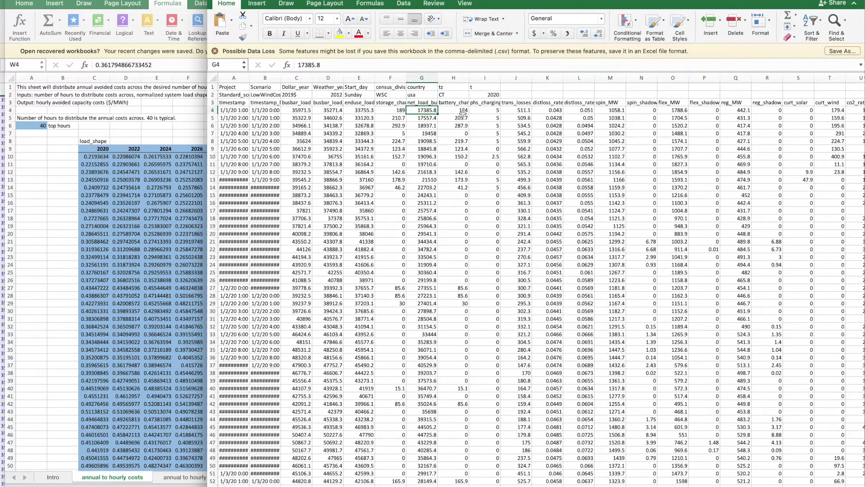
pyautogui.hotkey('ctrl', 'shift', 'Down')
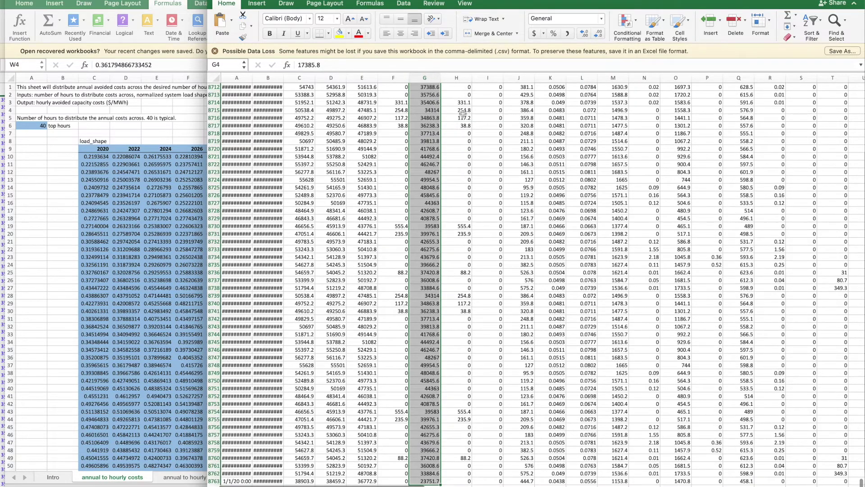
pyautogui.hotkey('ctrl', 'BackSpace')
# Paste the copied net load as values only into the first hourly vector column of Auxiliary_workbook's normalization sheet, starting at B7.
pyautogui.click(109, 182)
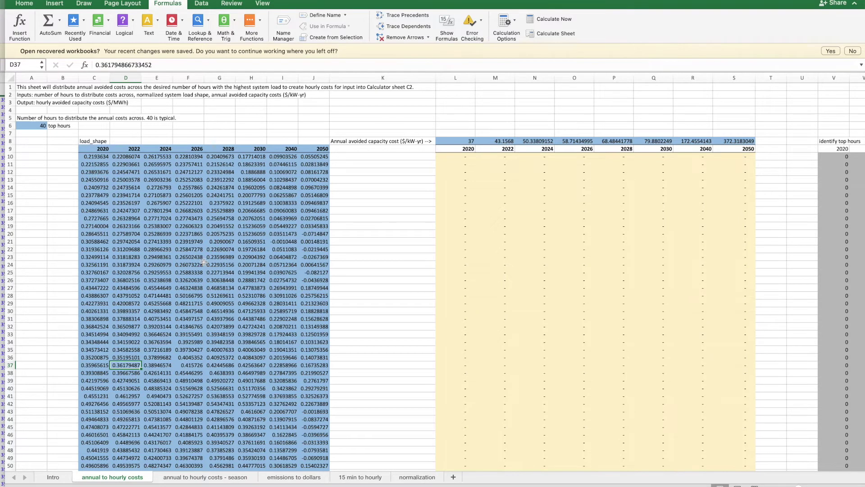
pyautogui.click(410, 477)
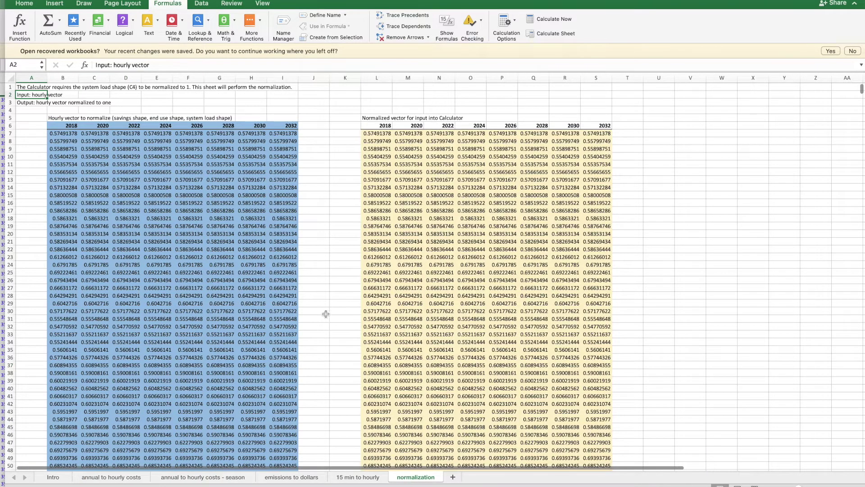
pyautogui.click(68, 135)
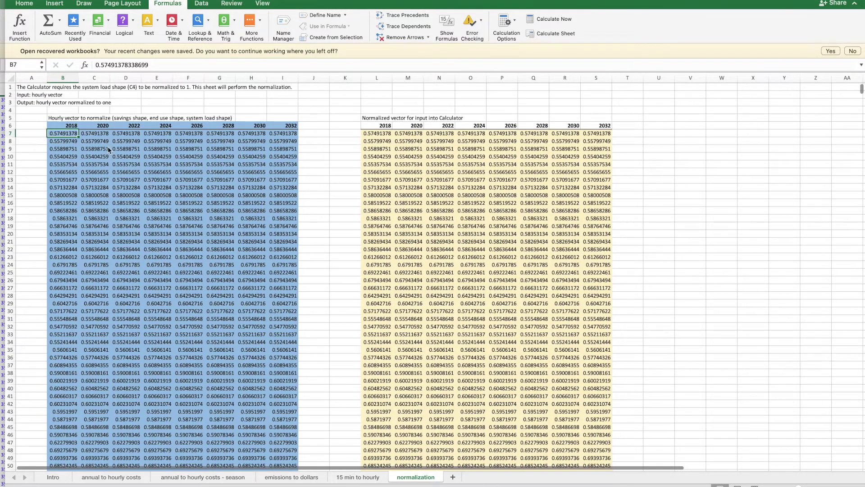
pyautogui.press('ctrl+super+v')
pyautogui.click(354, 127)
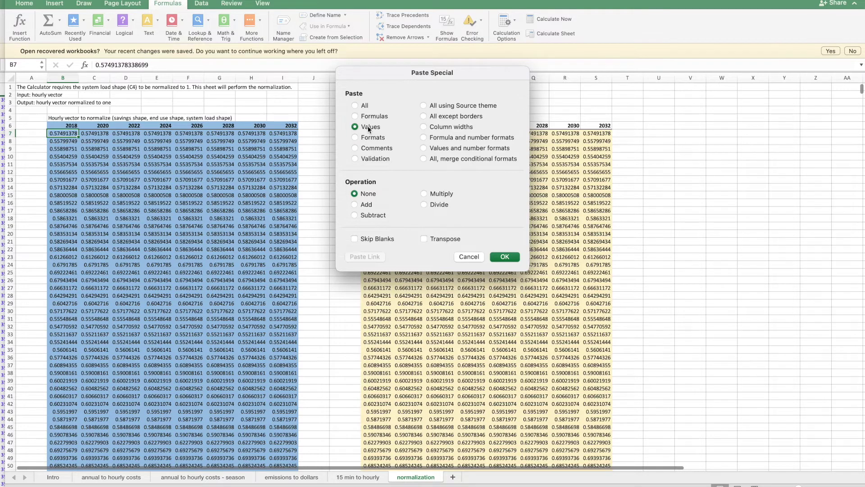
pyautogui.click(516, 260)
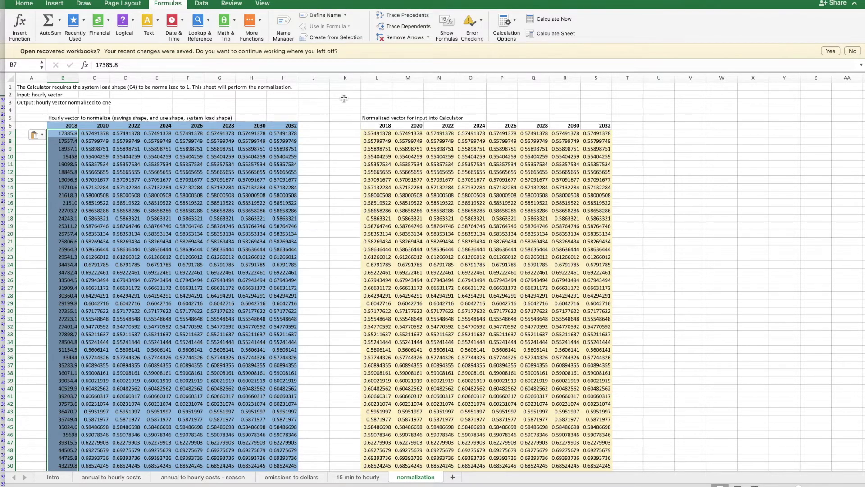
# Recalculate the normalization sheet and copy the full first column of the normalized vector, starting at L7.
pyautogui.click(561, 34)
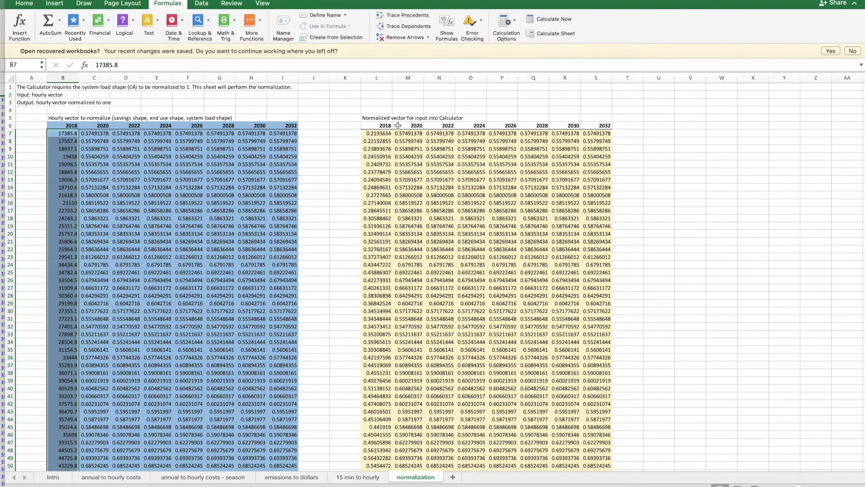
pyautogui.click(382, 133)
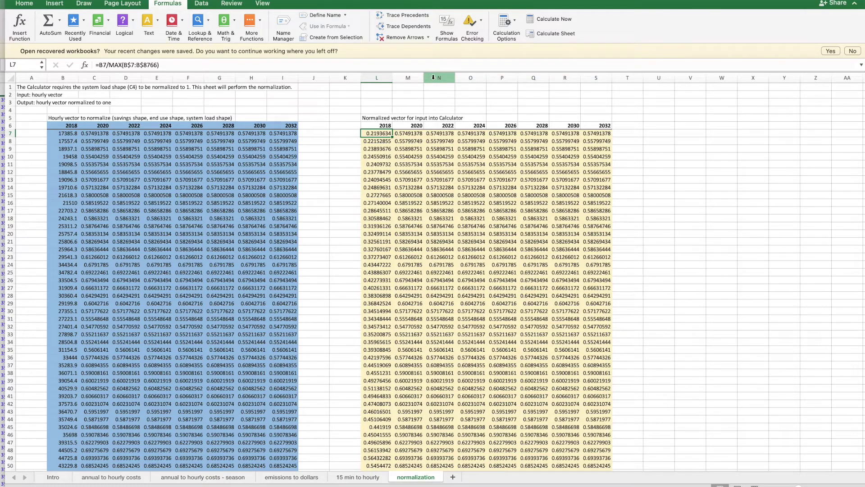
pyautogui.press('shift+super+Down')
pyautogui.press('super+c')
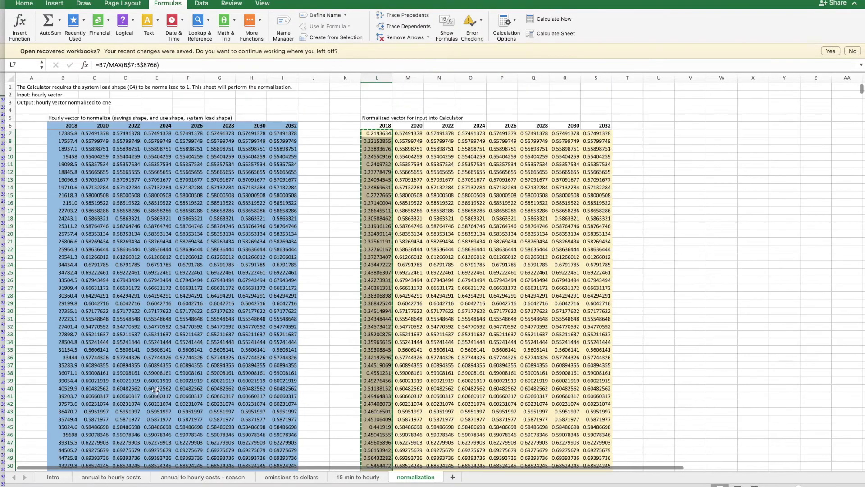
# Review the annual to hourly costs sheet's inputs: the 2020 load shape from C10, annual avoided capacity costs in L8:S8, and number of top hours in A6.
pyautogui.click(136, 476)
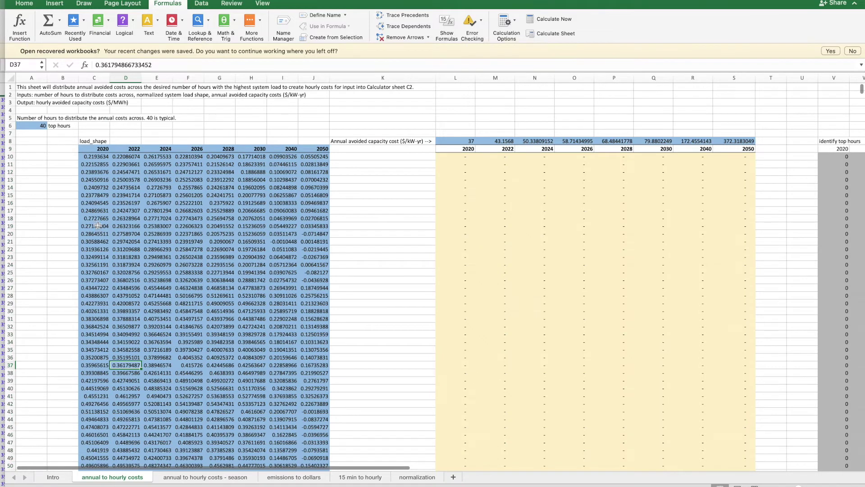
pyautogui.click(96, 157)
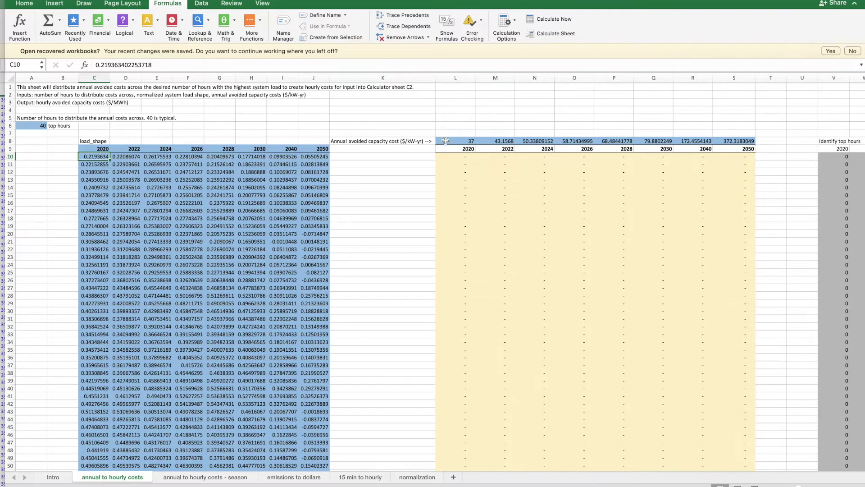
pyautogui.moveTo(445, 141); pyautogui.dragTo(733, 141)
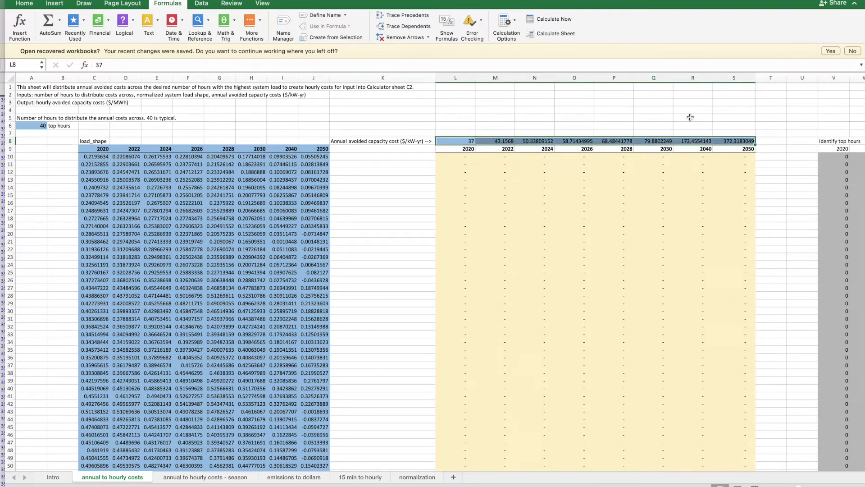
pyautogui.click(599, 110)
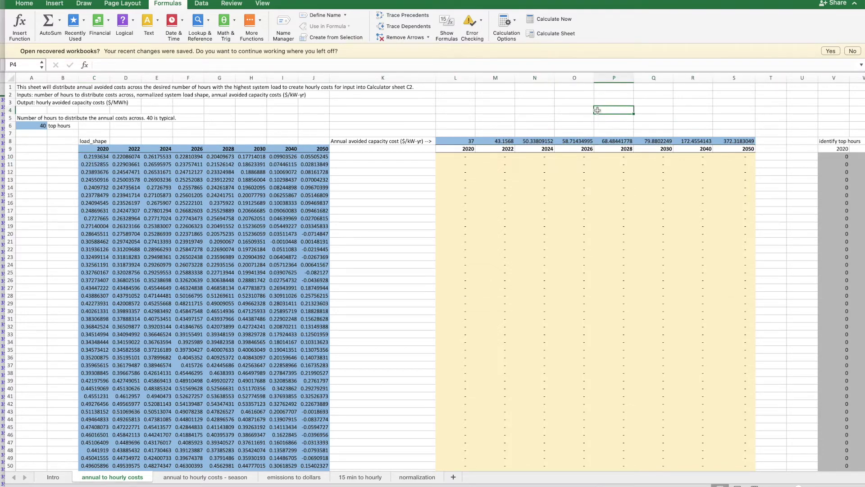
pyautogui.click(34, 126)
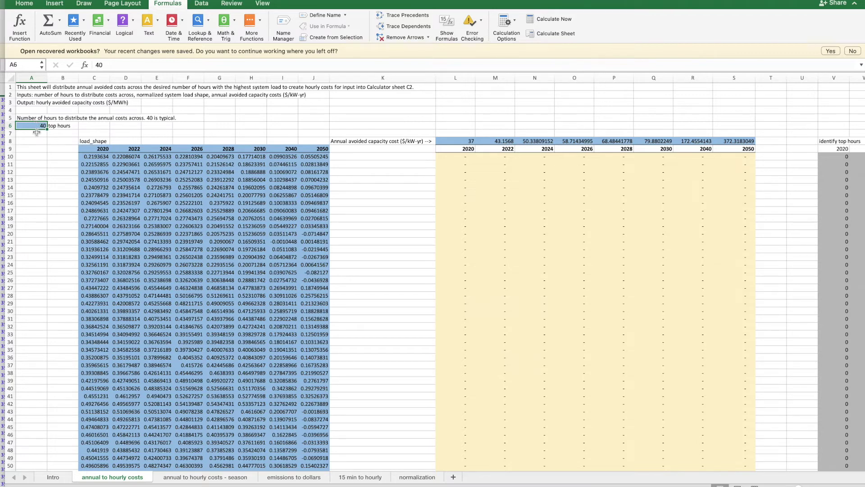
pyautogui.click(36, 132)
# Select the full hourly avoided cost block in the annual to hourly costs - season sheet, starting at L15, and switch to TSV_Calc_2022.
pyautogui.click(221, 477)
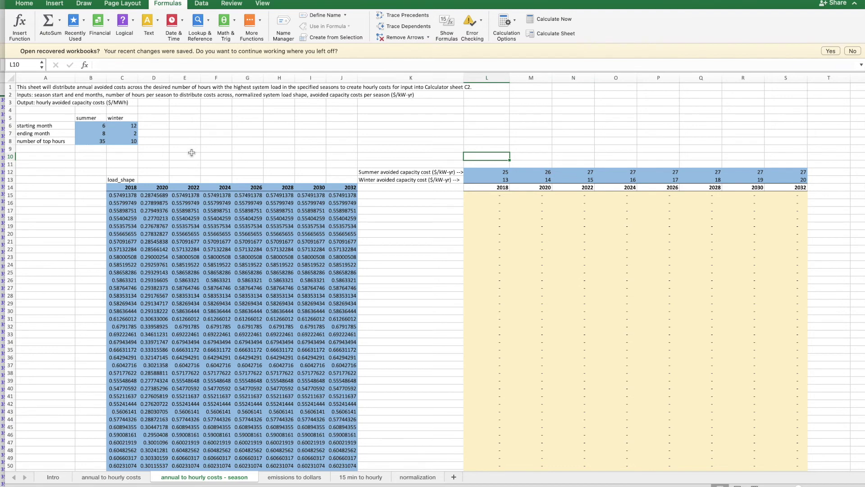
pyautogui.click(494, 196)
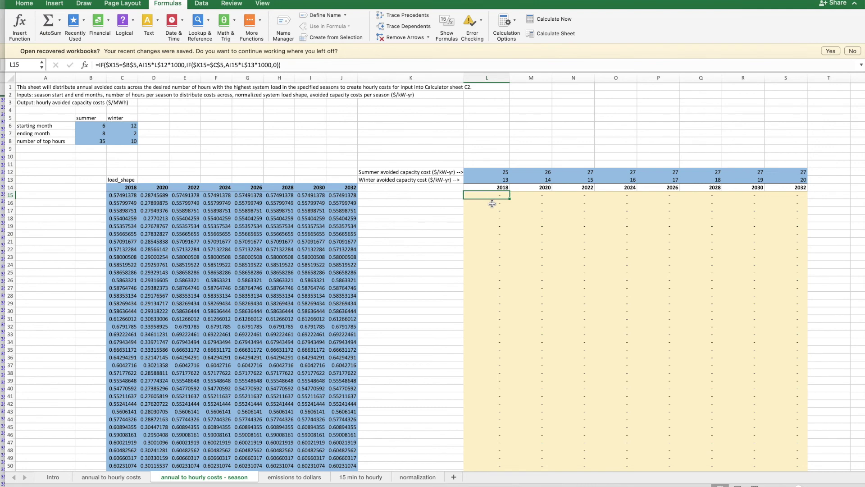
pyautogui.hotkey('ctrl', 'shift', 'Right')
pyautogui.hotkey('ctrl', 'shift', 'Down')
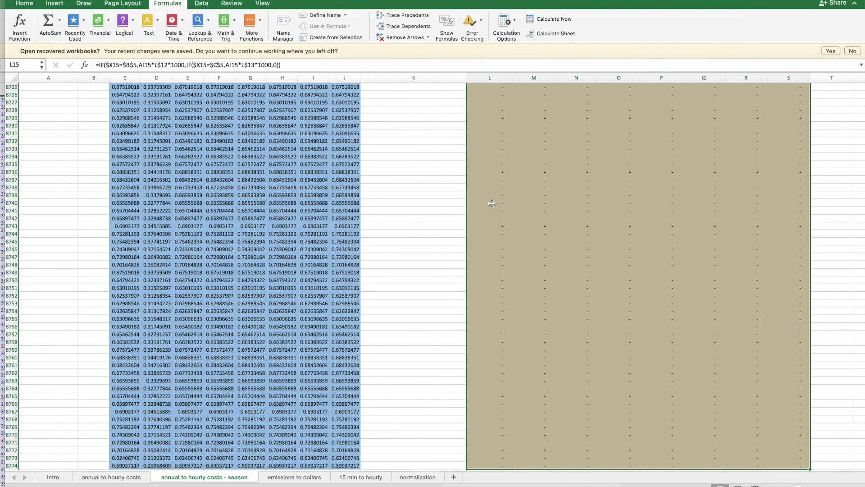
pyautogui.click(230, 0)
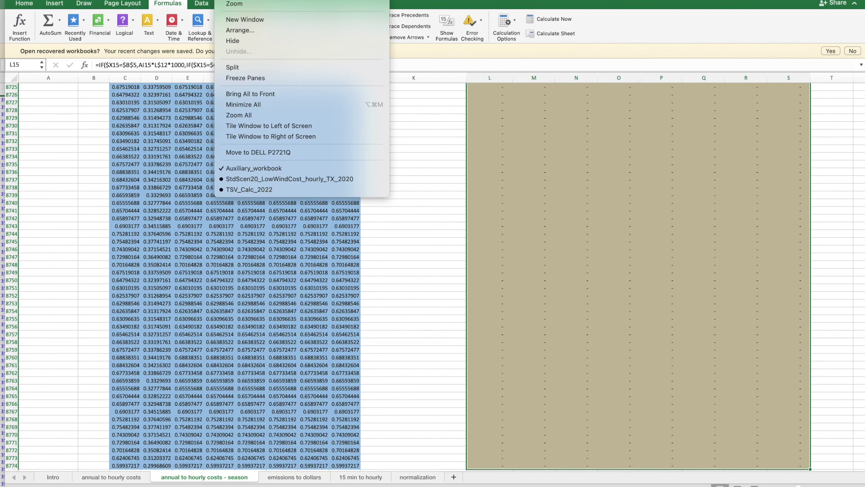
pyautogui.click(264, 190)
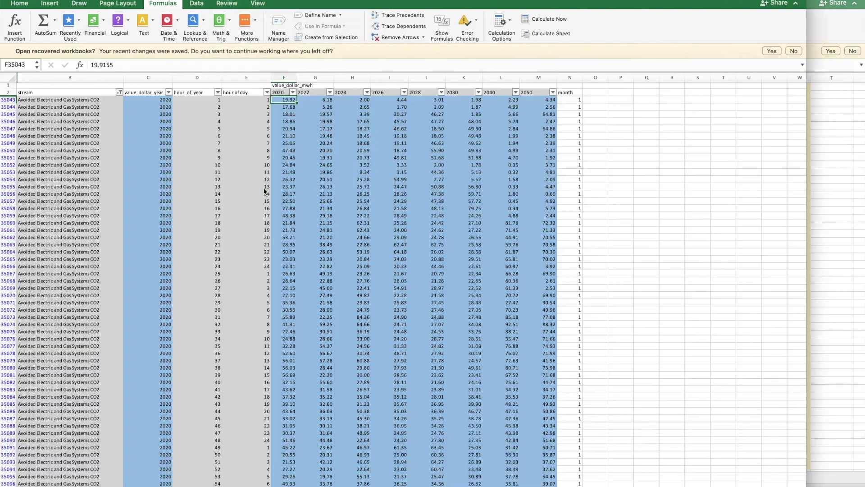